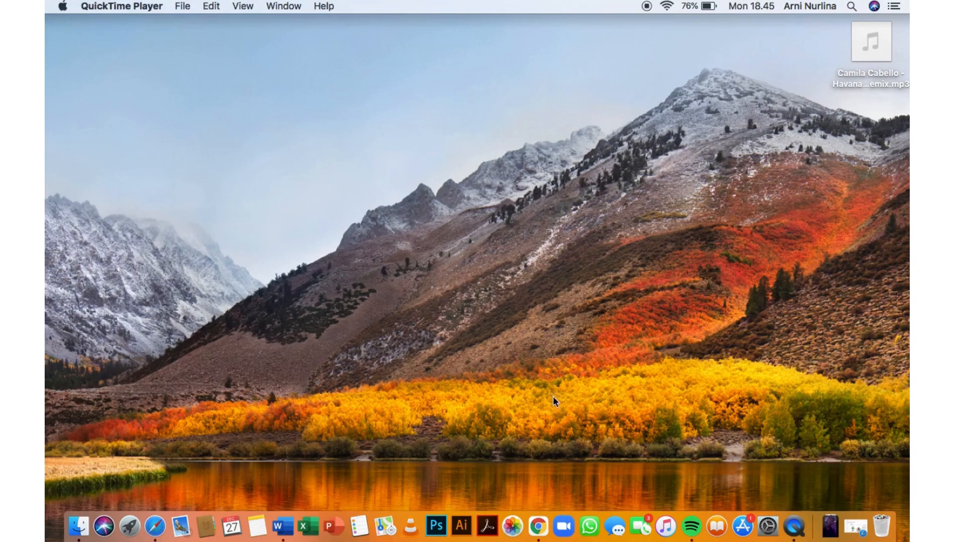
Open Chrome and search the web for "geogebra online".
click(541, 524)
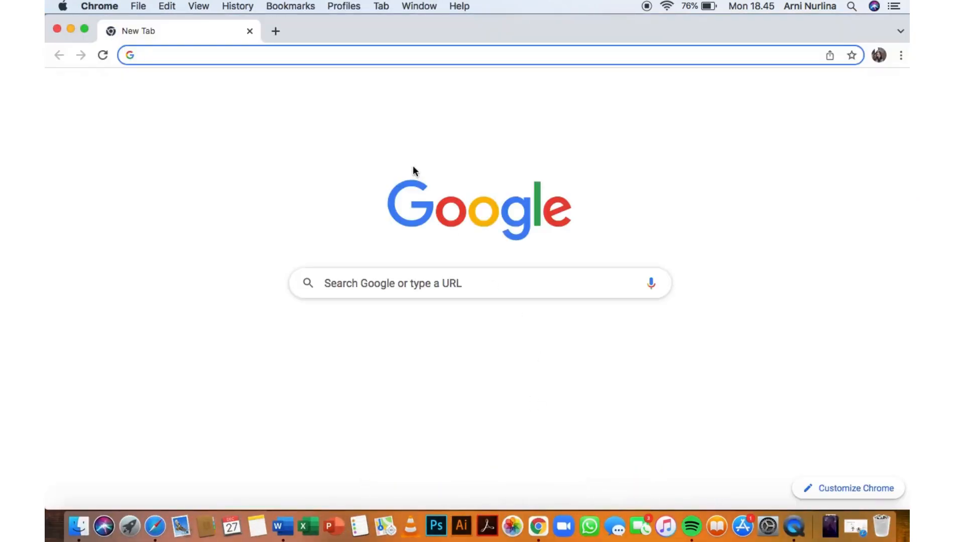
text(geoge)
text(rb)
key(BackSpace)
key(BackSpace)
text(bra )
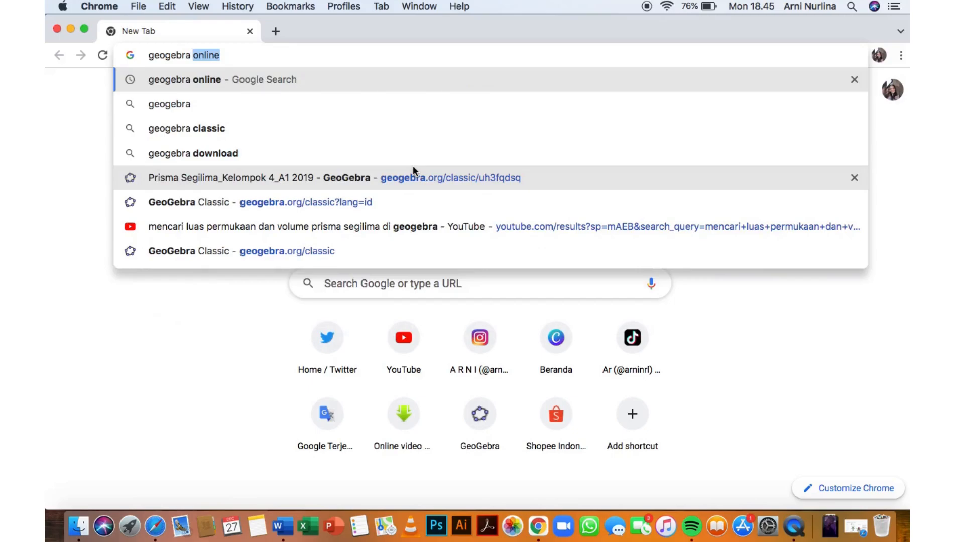
text(online)
key(Return)
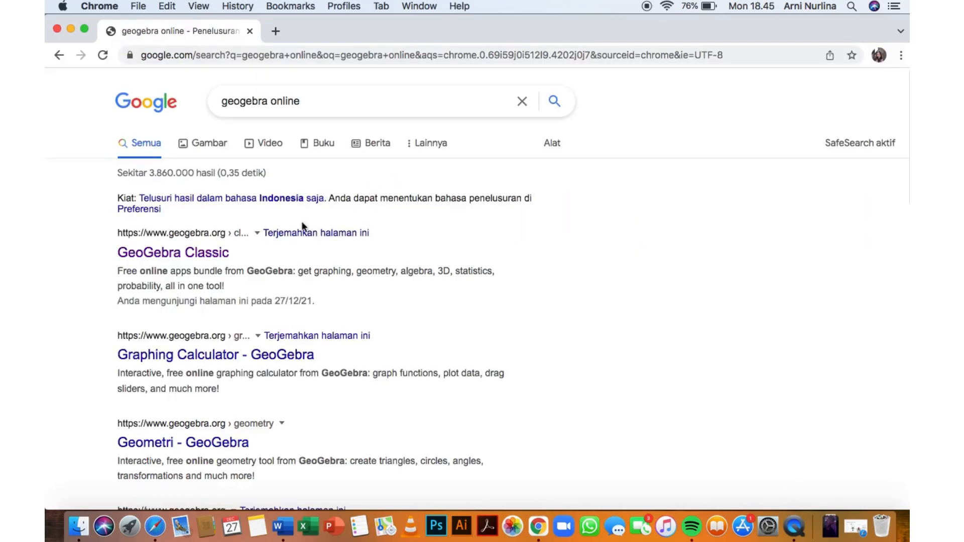
Open GeoGebra Classic from the search results, dismiss the translation offer, and narrow the algebra view to enlarge the graphics area.
click(197, 256)
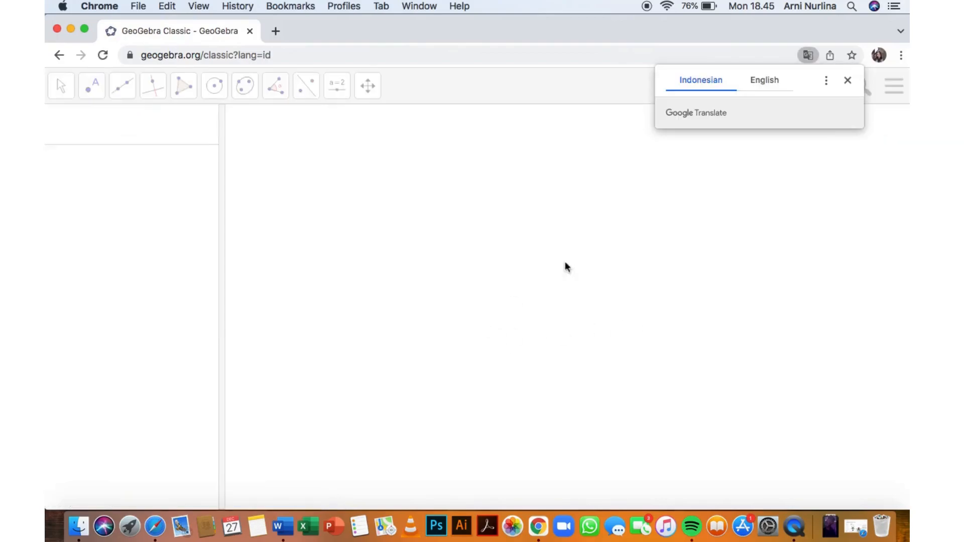
click(848, 80)
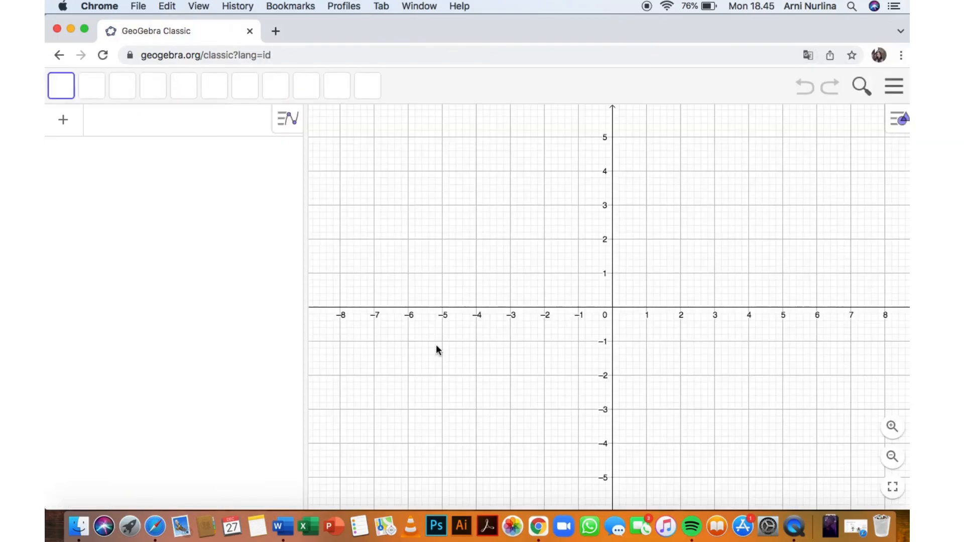
drag(305, 272, 194, 272)
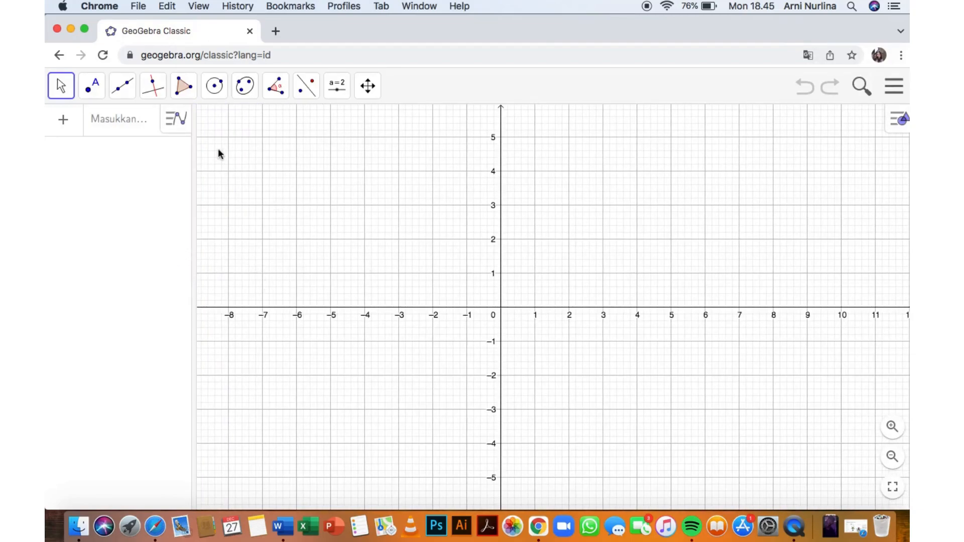
Draw a regular polygon with 5 vertices whose base runs along the x-axis from (0, 0) to (2, 0).
click(188, 93)
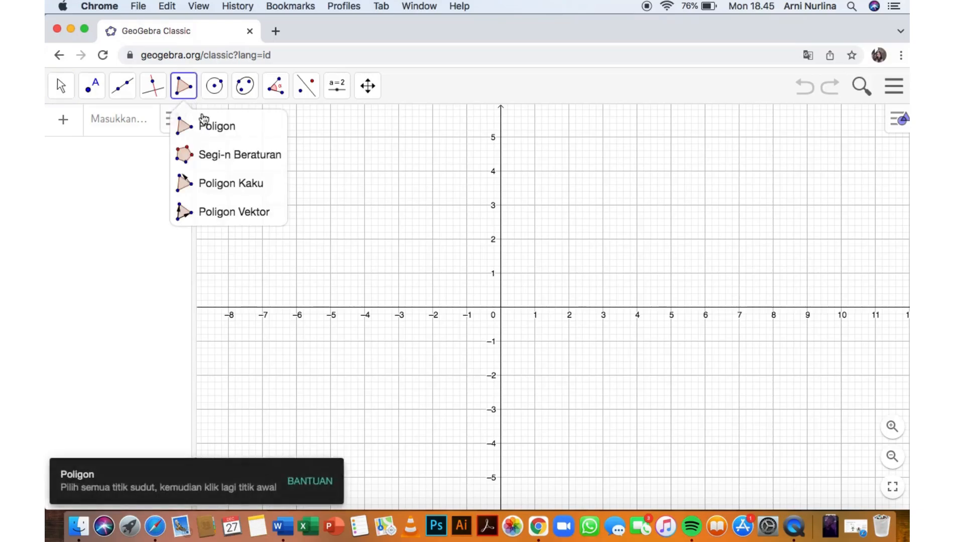
click(241, 157)
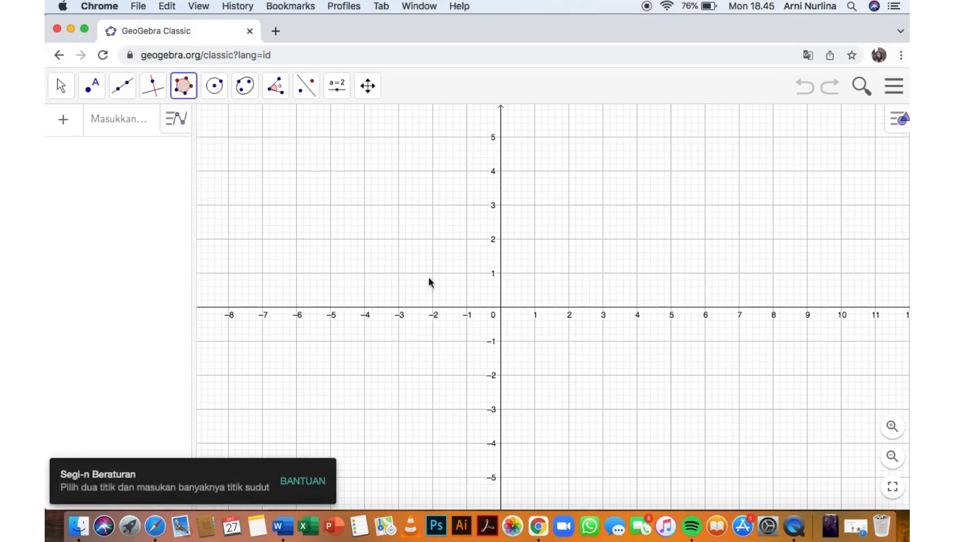
click(501, 308)
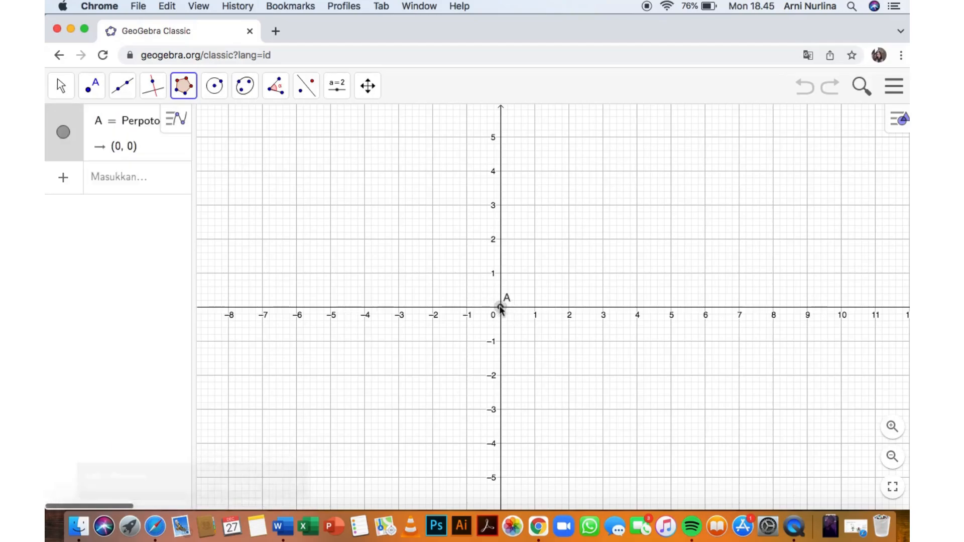
click(570, 307)
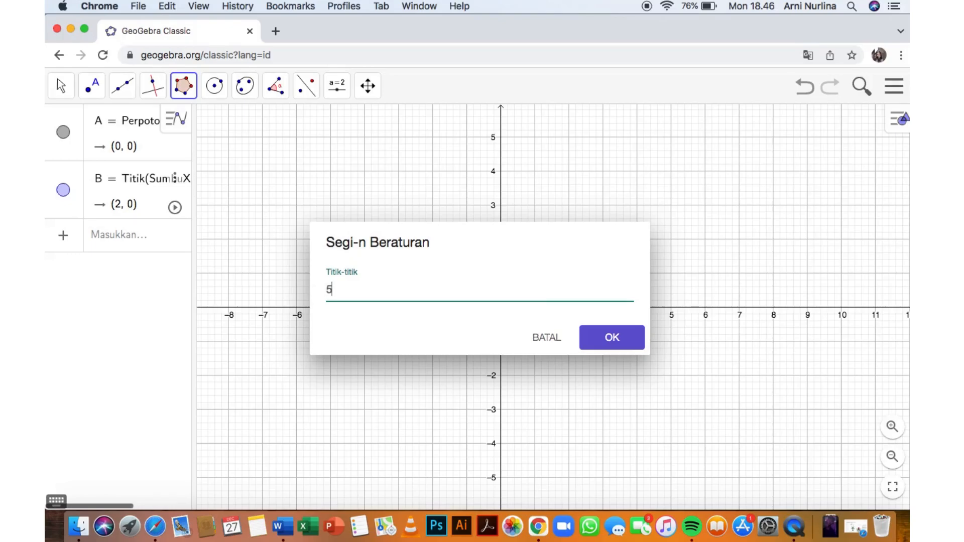
click(624, 341)
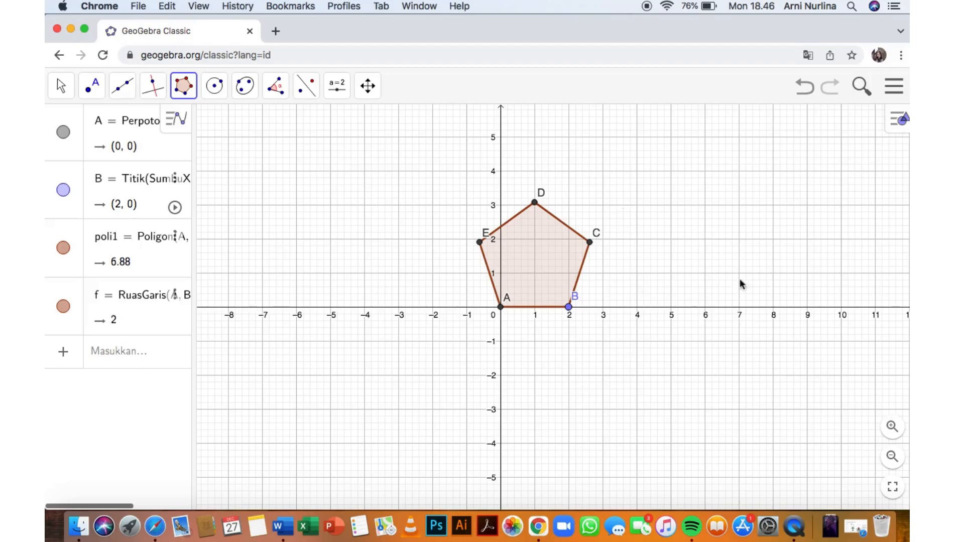
Show the 3D graphics view (Tampilan Grafik 3D) beside the 2D view, keeping the whole pentagon in the 2D view.
click(898, 130)
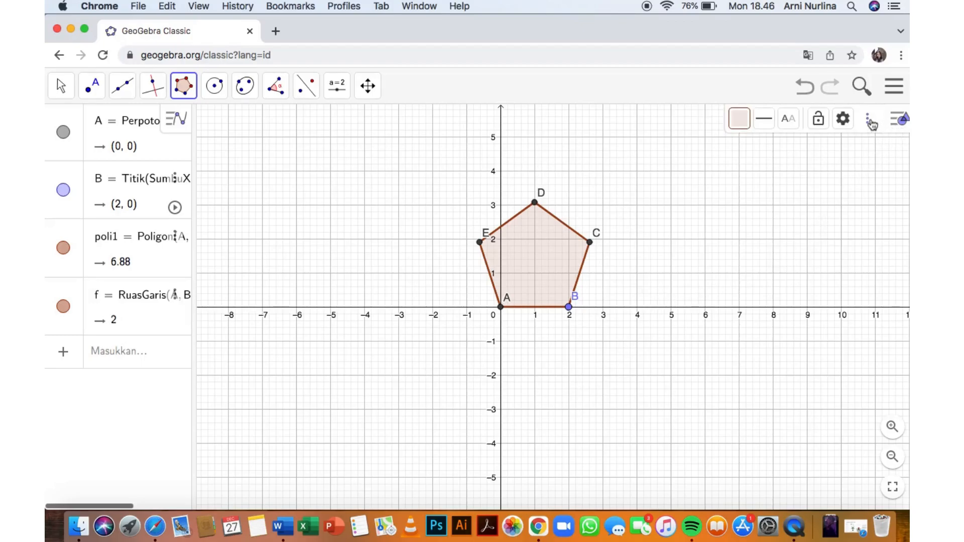
click(872, 124)
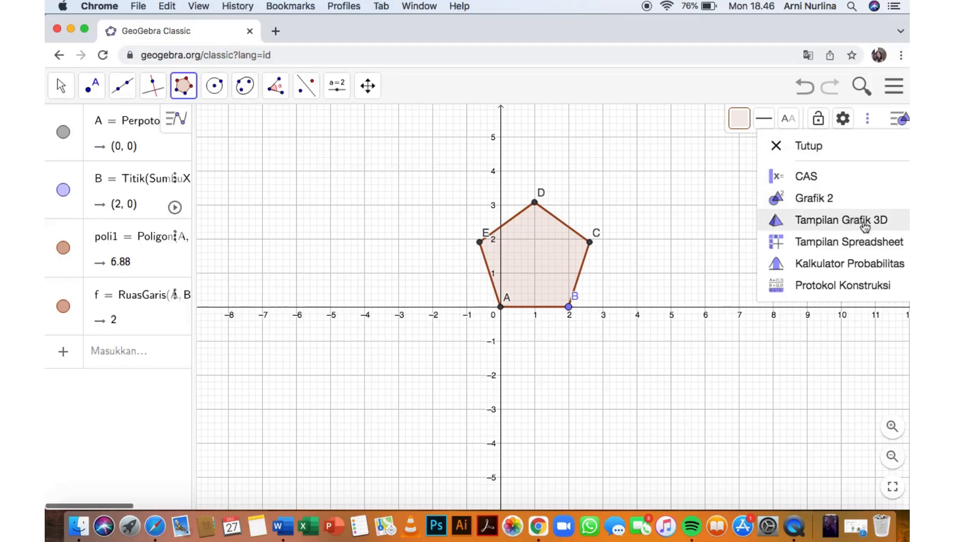
click(817, 224)
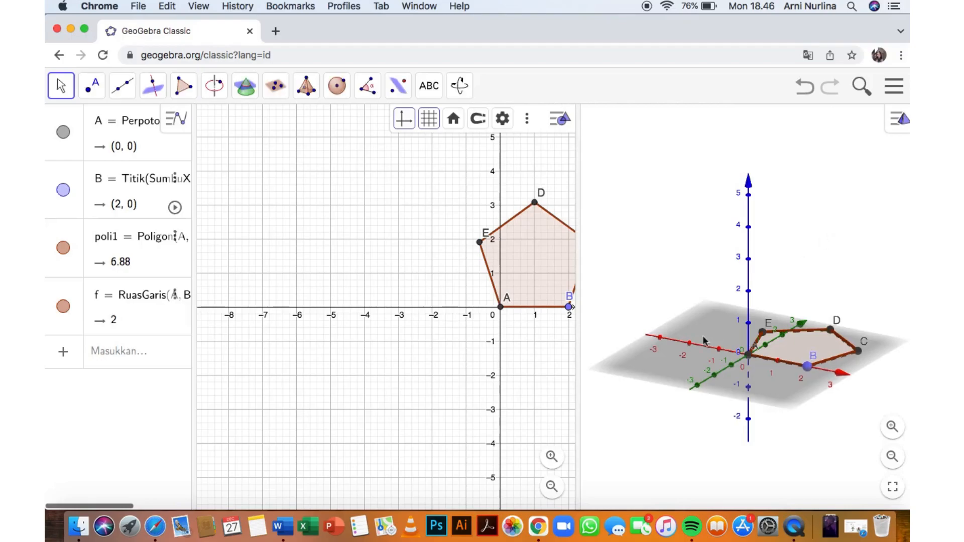
drag(411, 231, 210, 333)
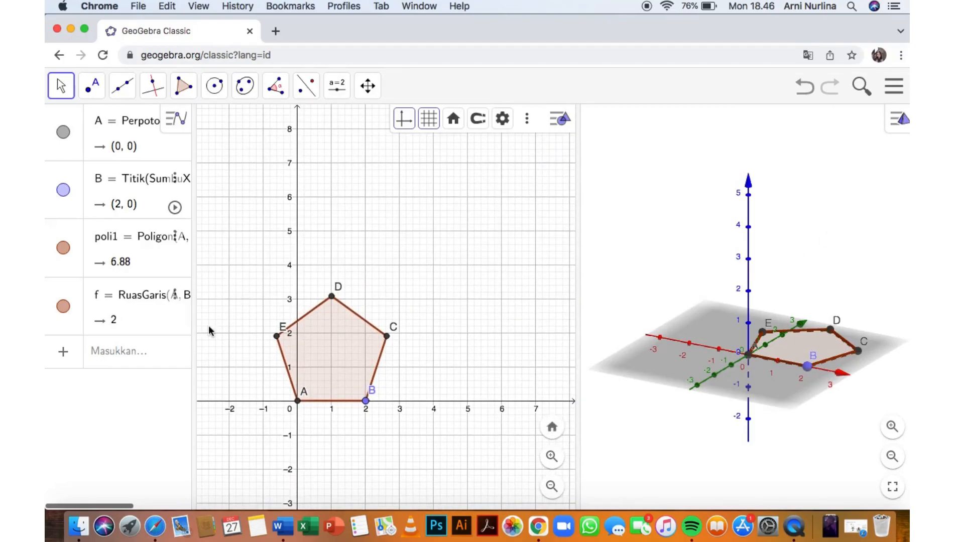
click(564, 118)
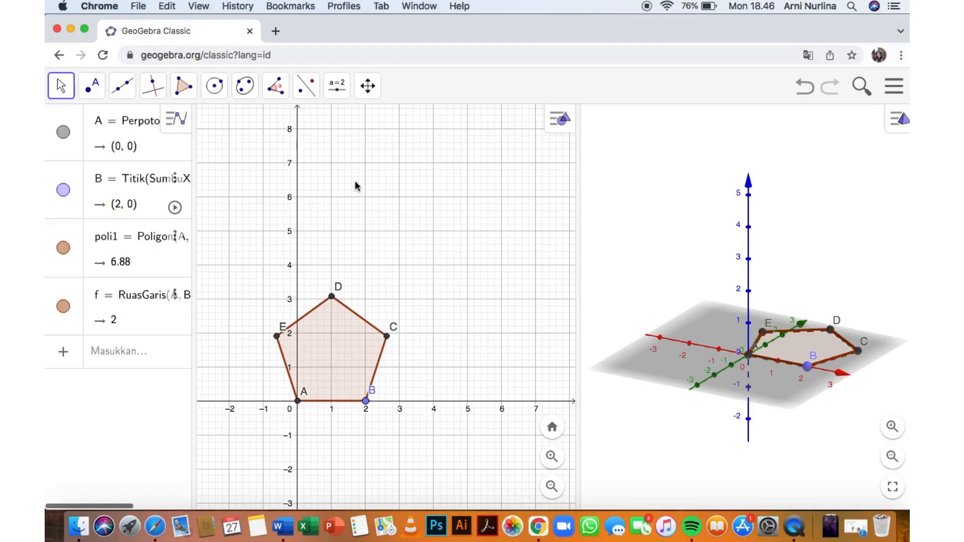
Create a number slider named Tinggi above the pentagon in the 2D view, with minimum 2 and increment 1.
click(339, 93)
click(352, 127)
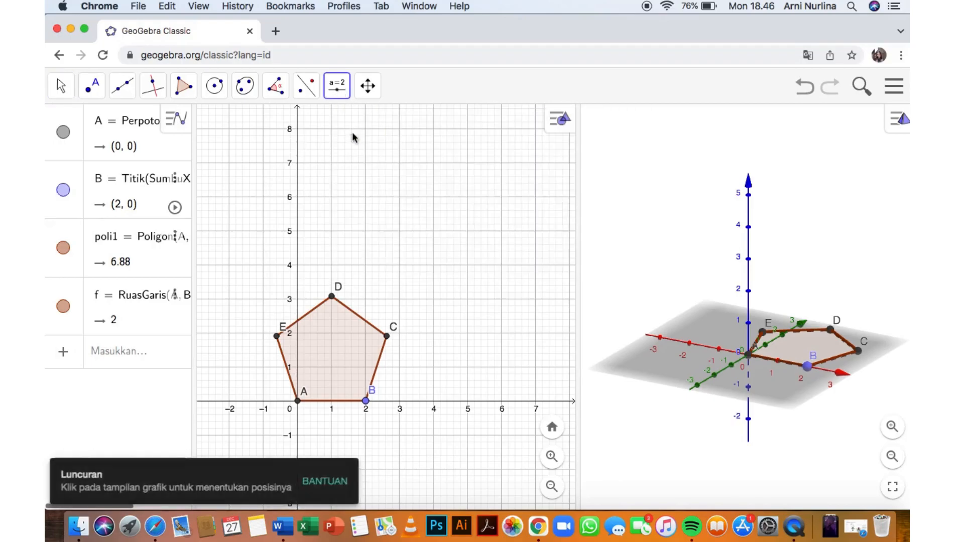
click(333, 146)
key(BackSpace)
key(BackSpace)
key(BackSpace)
key(BackSpace)
text(Tinggi)
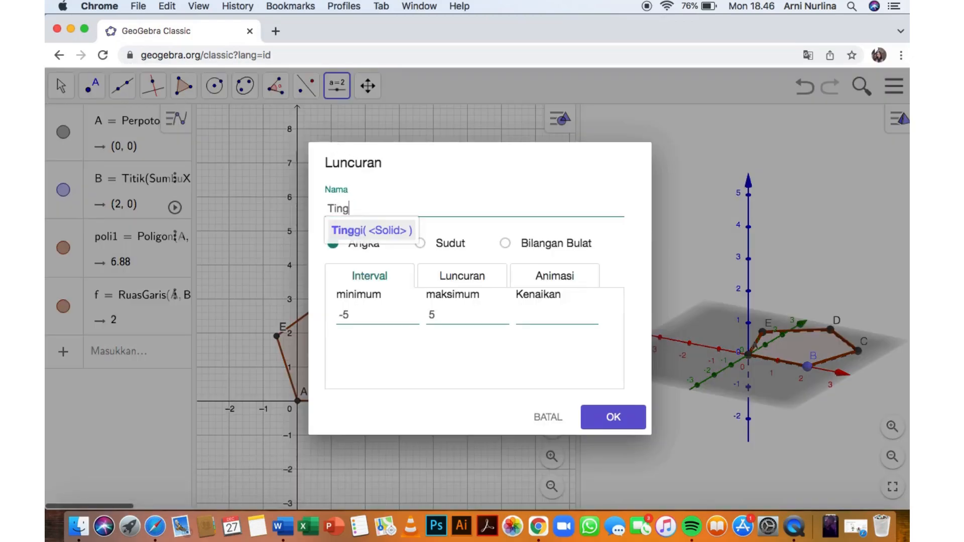
click(366, 306)
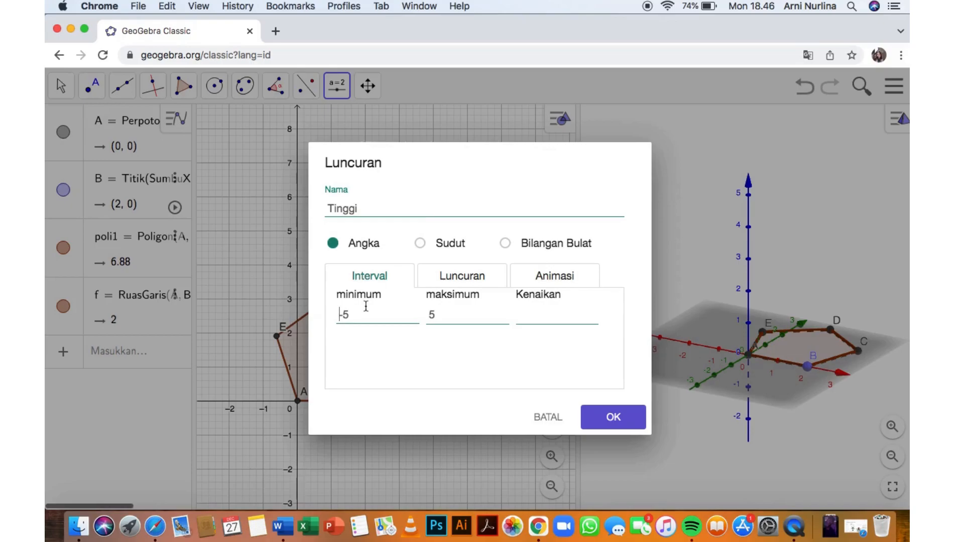
key(BackSpace)
key(BackSpace)
click(537, 316)
text(1)
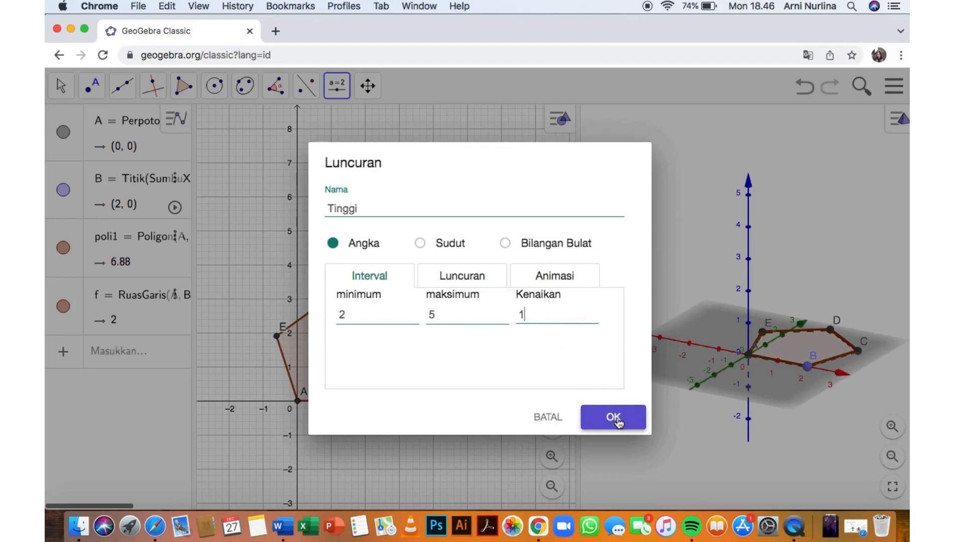
click(614, 418)
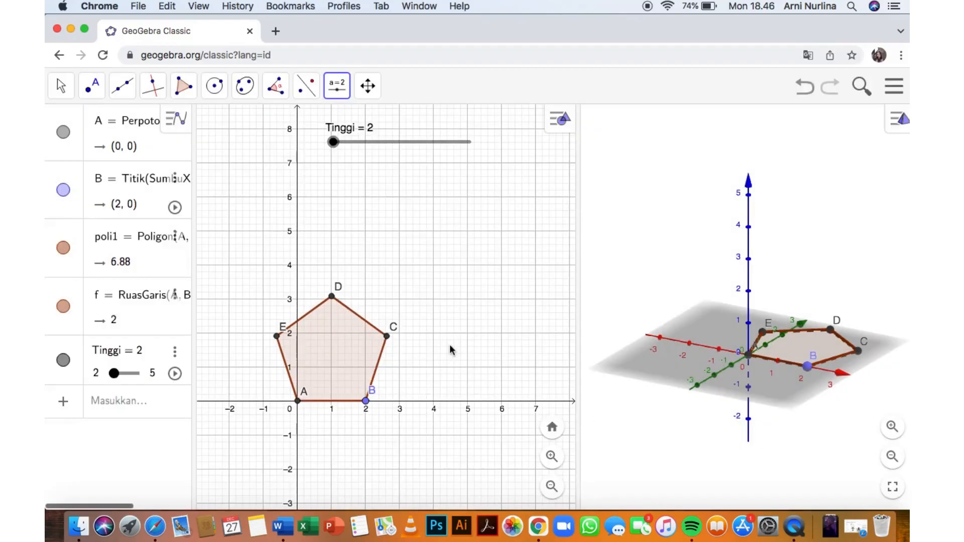
Create a number slider named Sisi just below the Tinggi slider, with minimum 1, maximum 10 and increment 1.
click(330, 165)
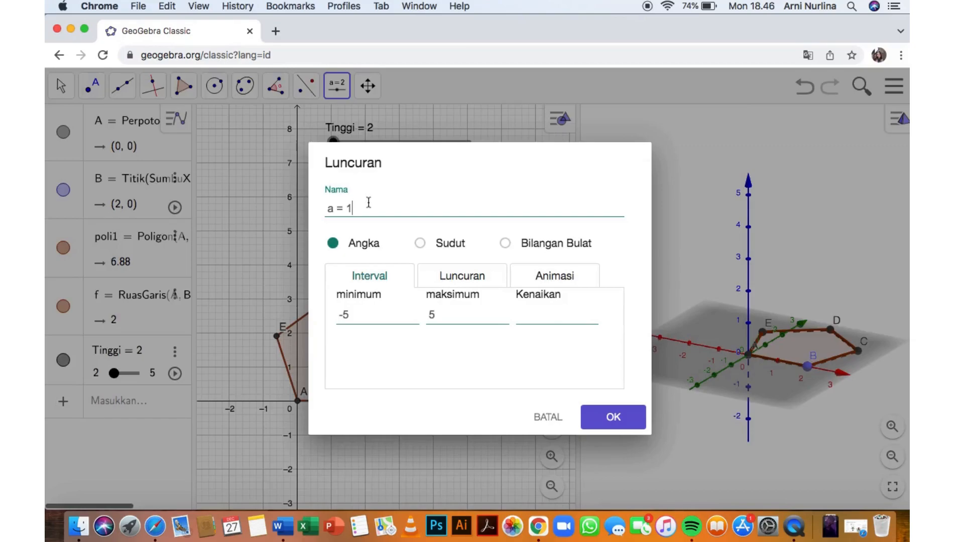
text(Sisi)
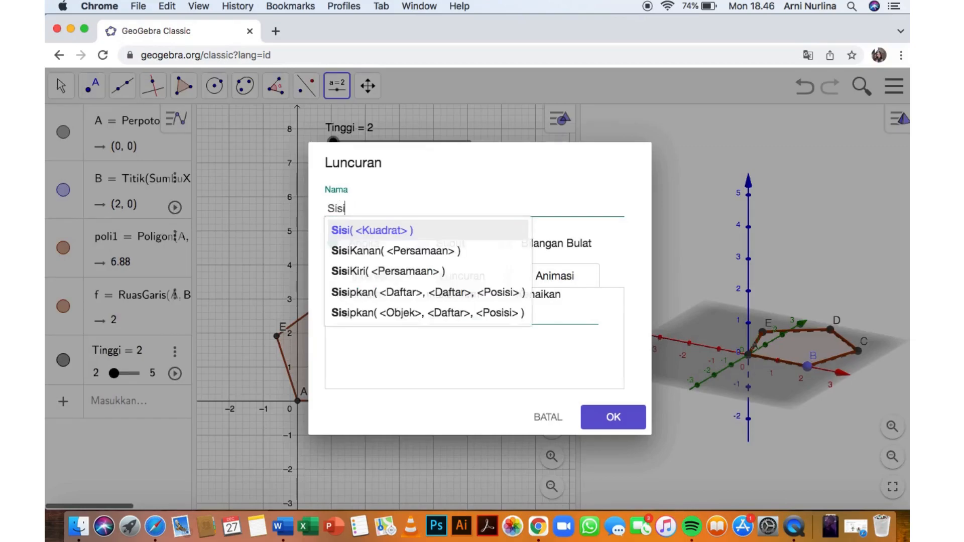
click(389, 375)
click(369, 315)
key(BackSpace)
key(BackSpace)
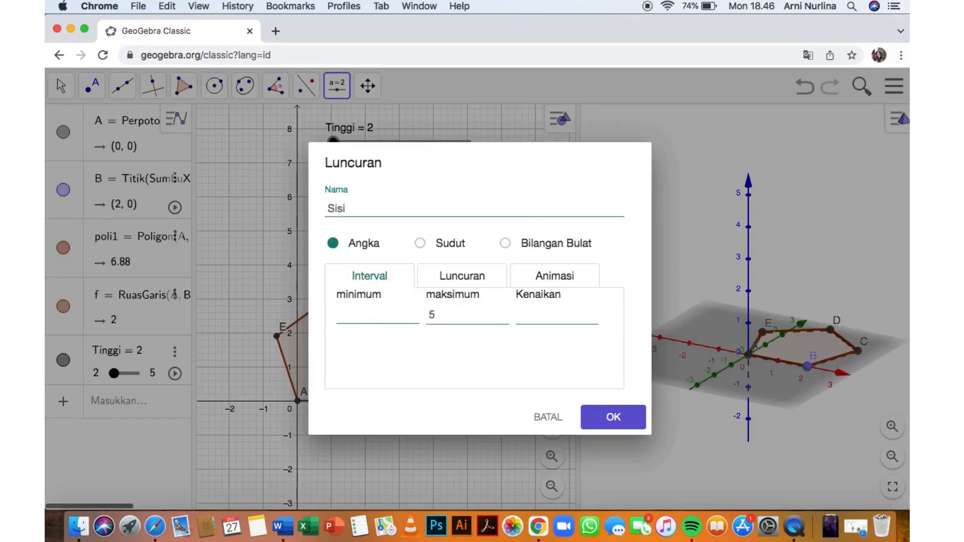
click(466, 316)
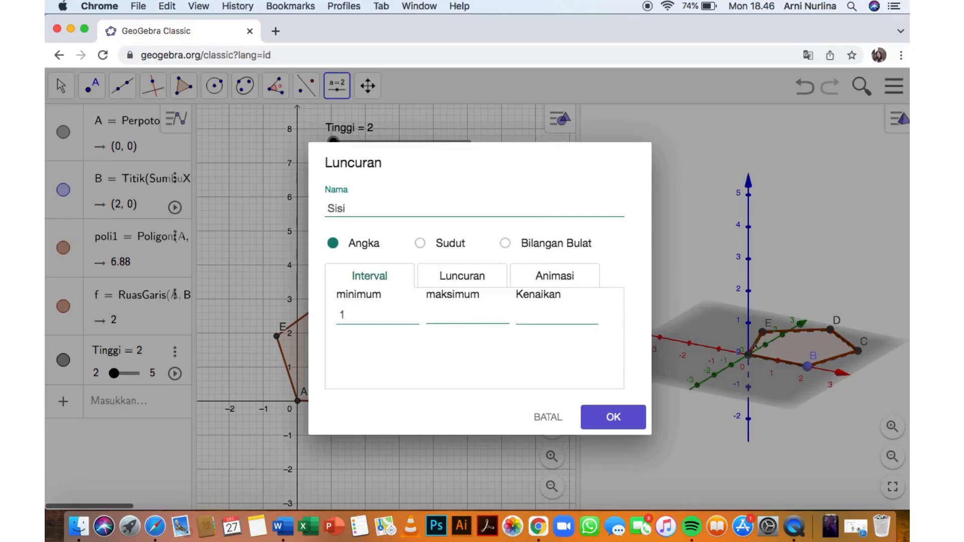
click(533, 318)
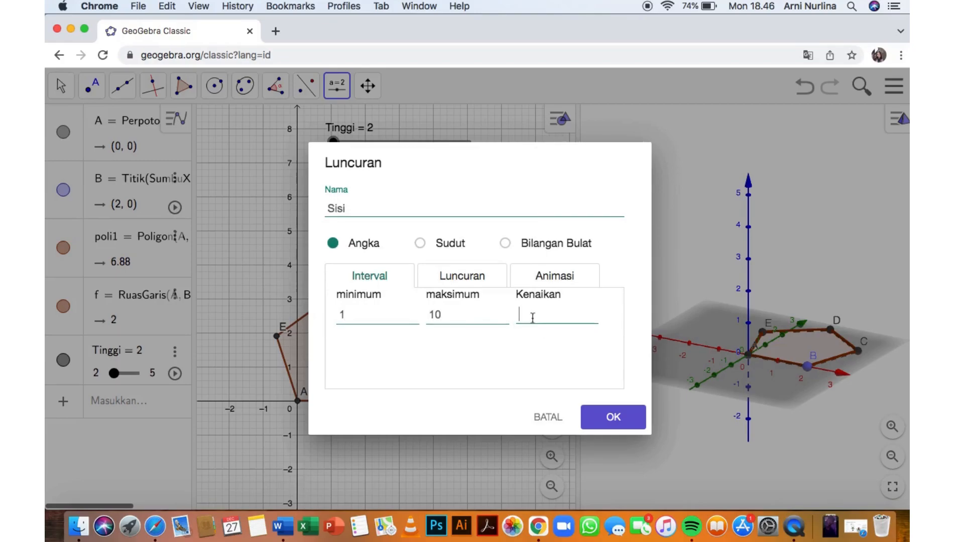
text(1)
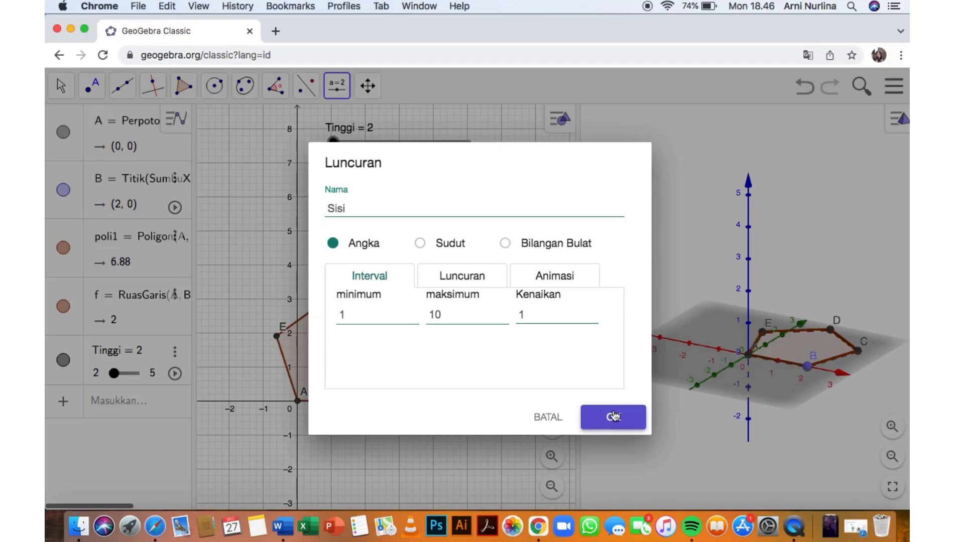
click(613, 417)
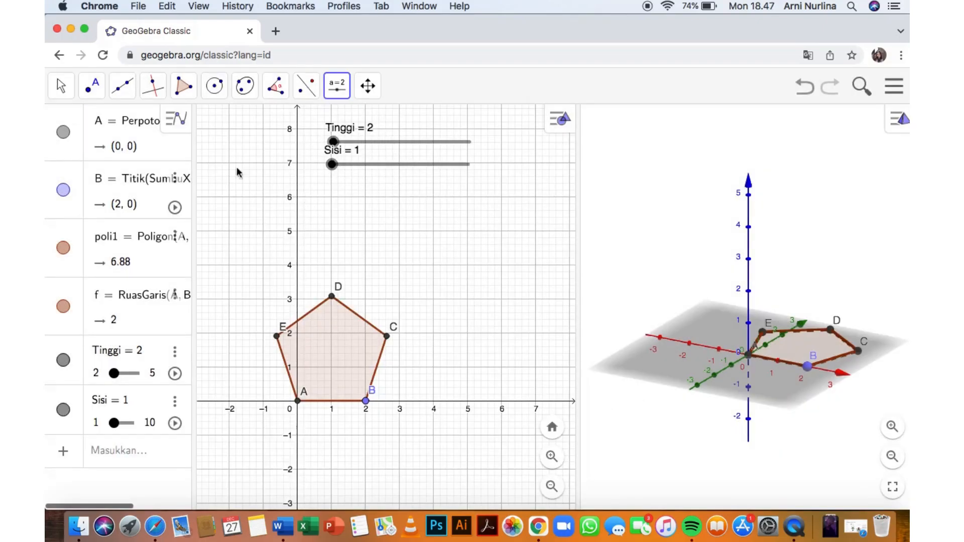
click(62, 88)
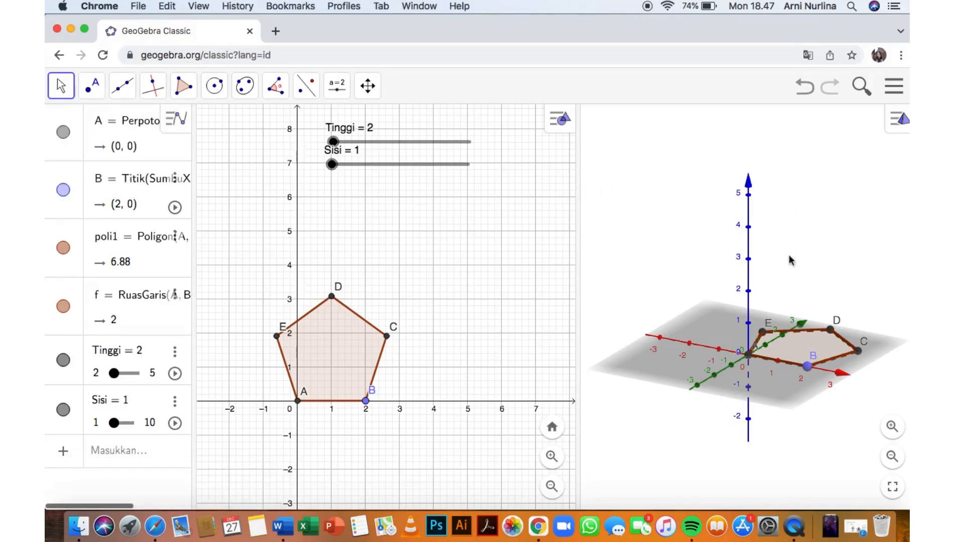
Extrude the pentagon into a prism in the 3D view, using the slider Tinggi as its height.
click(676, 161)
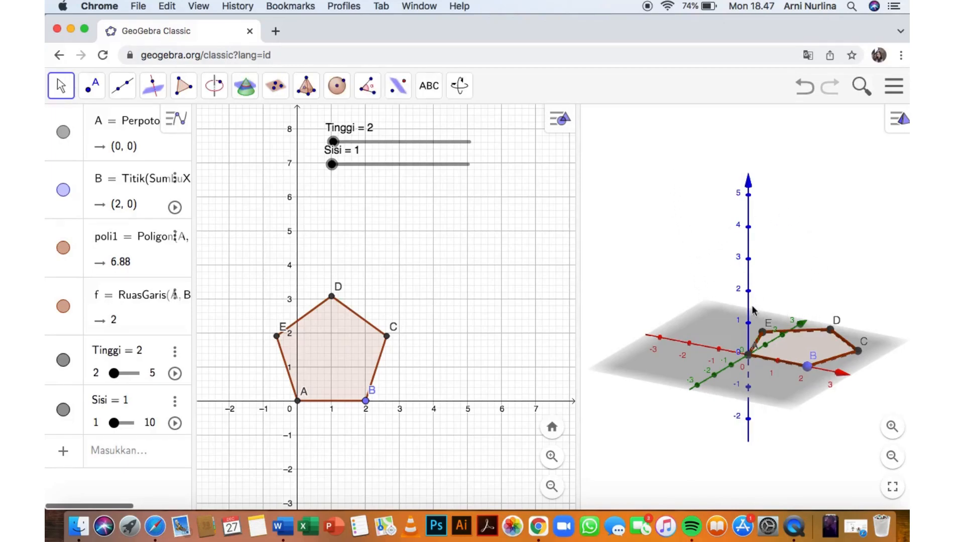
click(306, 85)
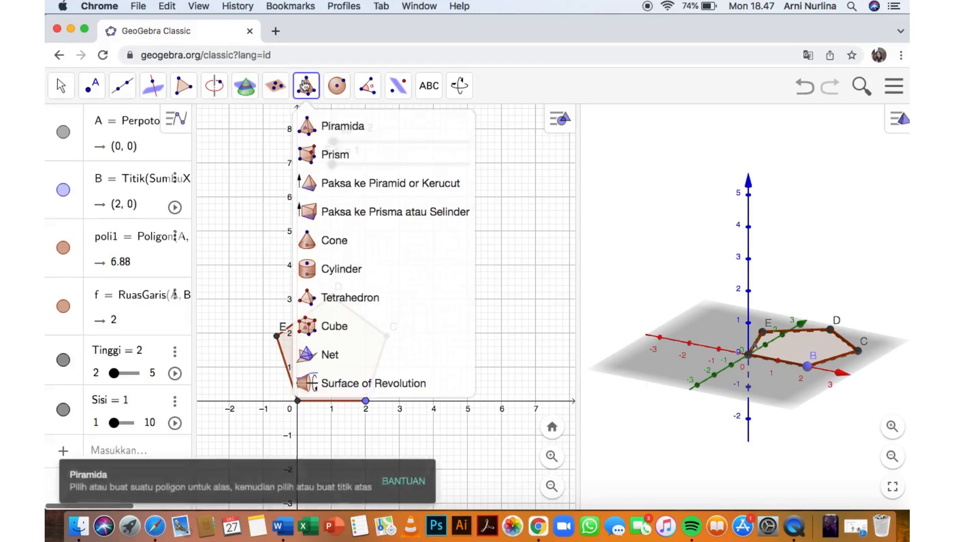
click(385, 223)
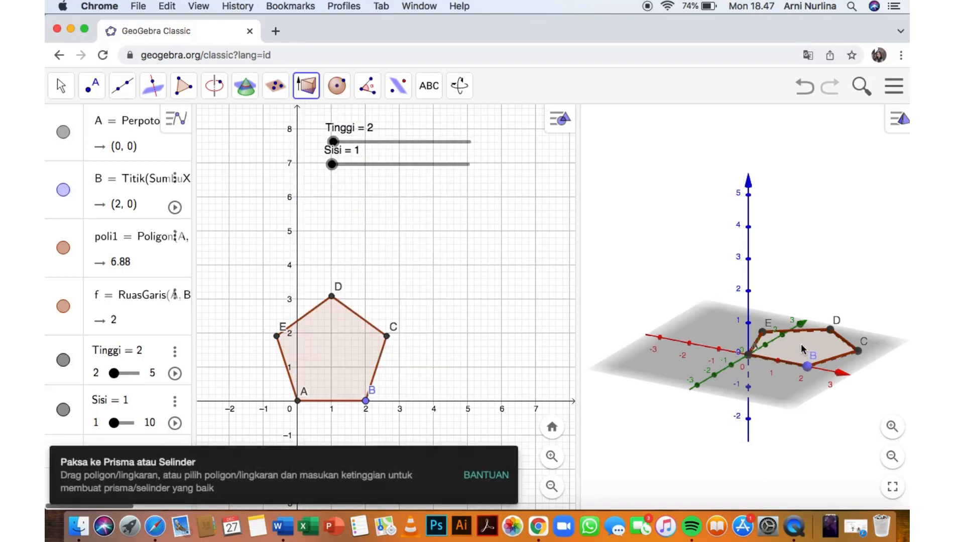
click(802, 348)
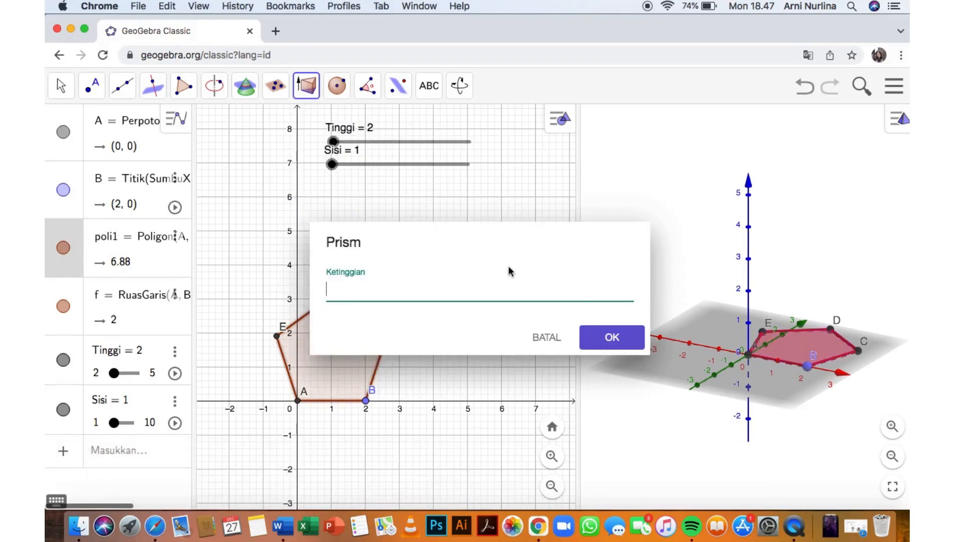
text(Tinggi)
key(BackSpace)
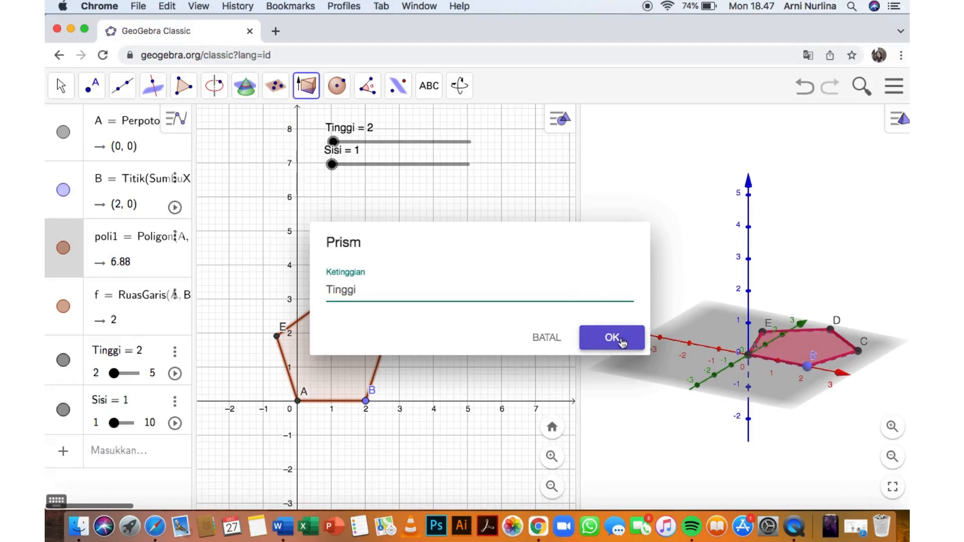
click(622, 340)
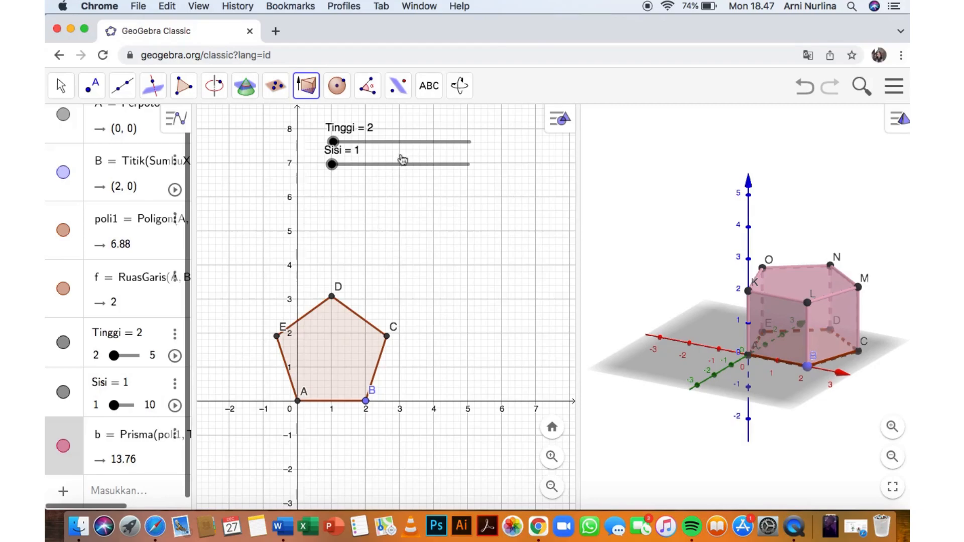
Try to redefine point B as (Sisi, 0), and undo the change.
click(133, 492)
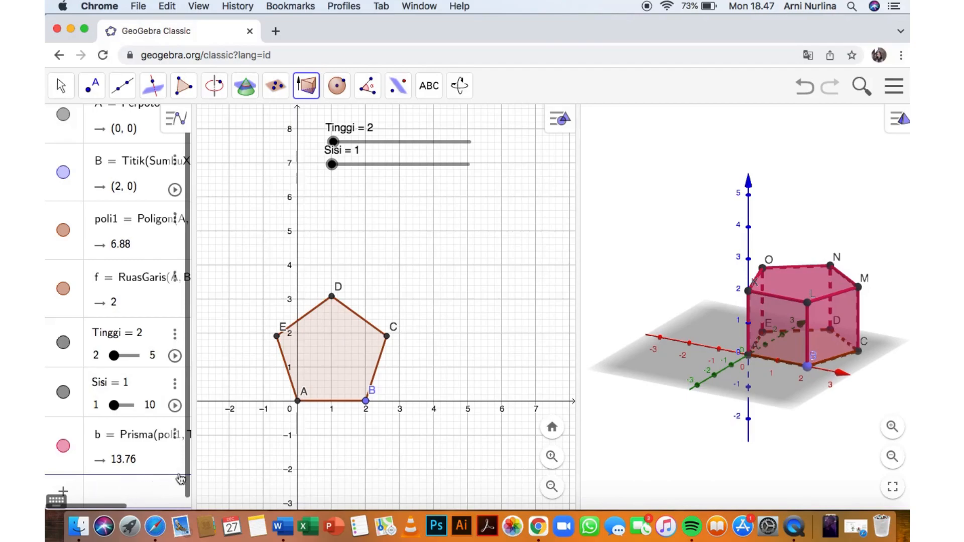
text(B)
text( : )
text((Sisi, 0)
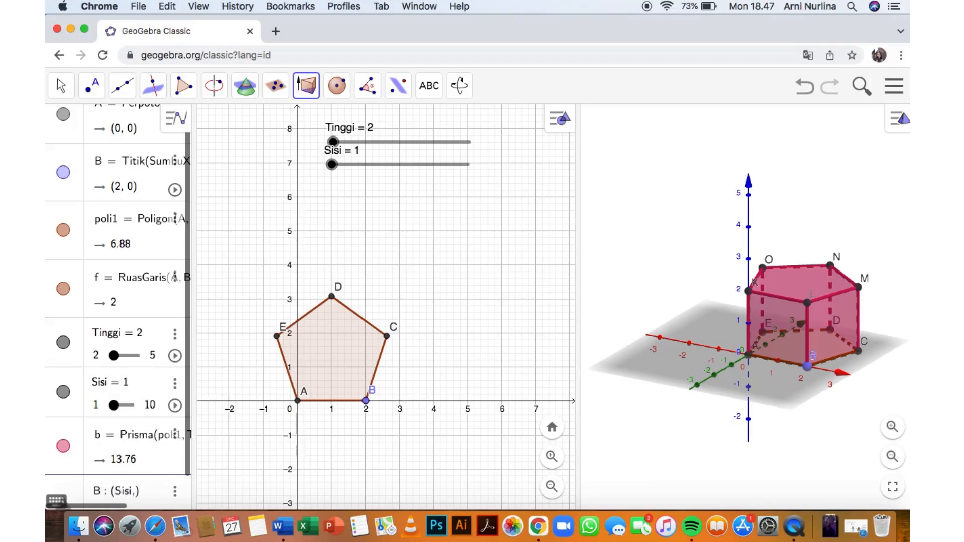
key(Return)
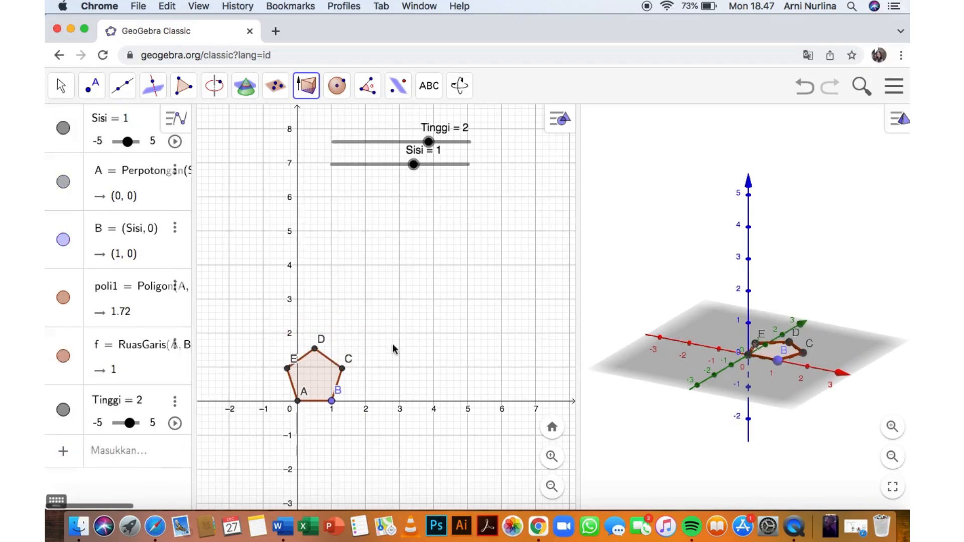
click(804, 88)
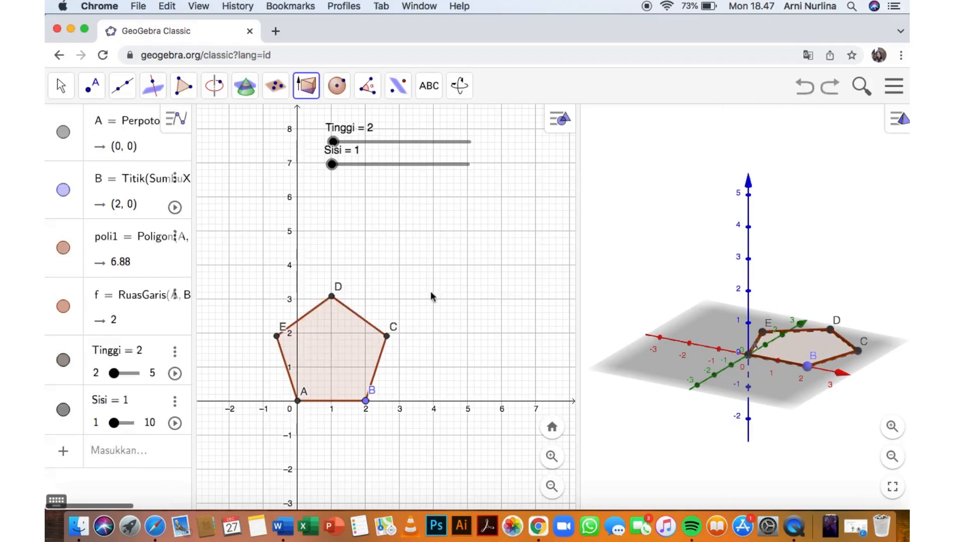
Extrude the pentagon into a prism again in the 3D view, with the slider Tinggi as its height.
click(130, 458)
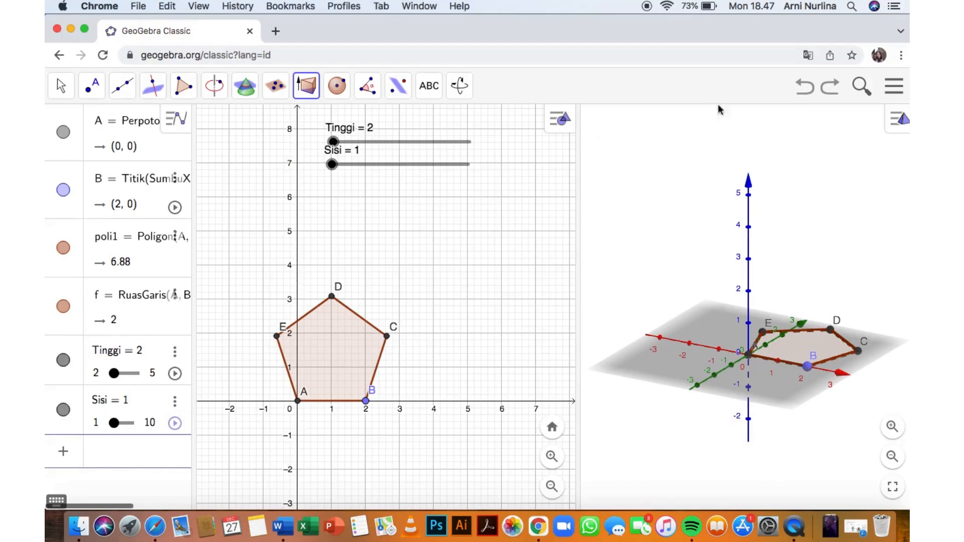
click(822, 349)
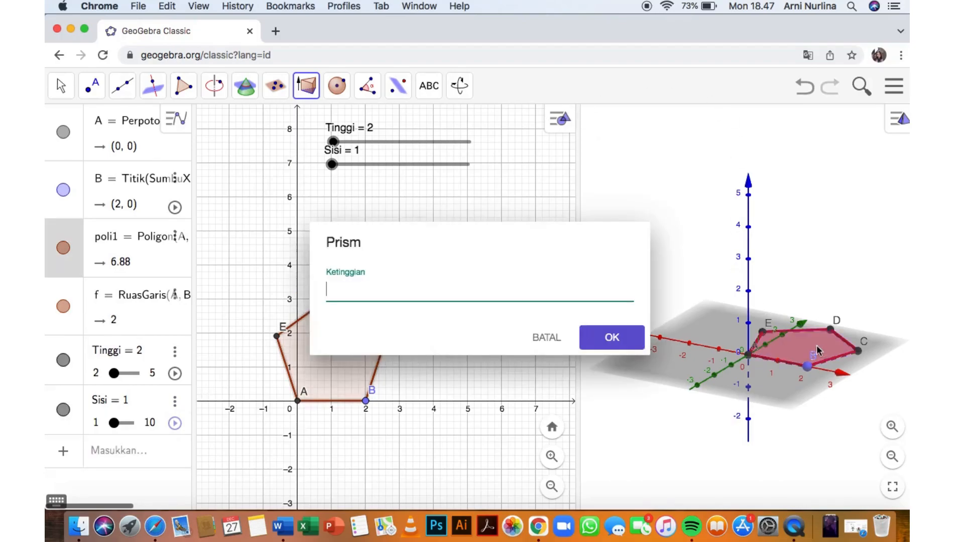
text(Tinggi)
click(618, 335)
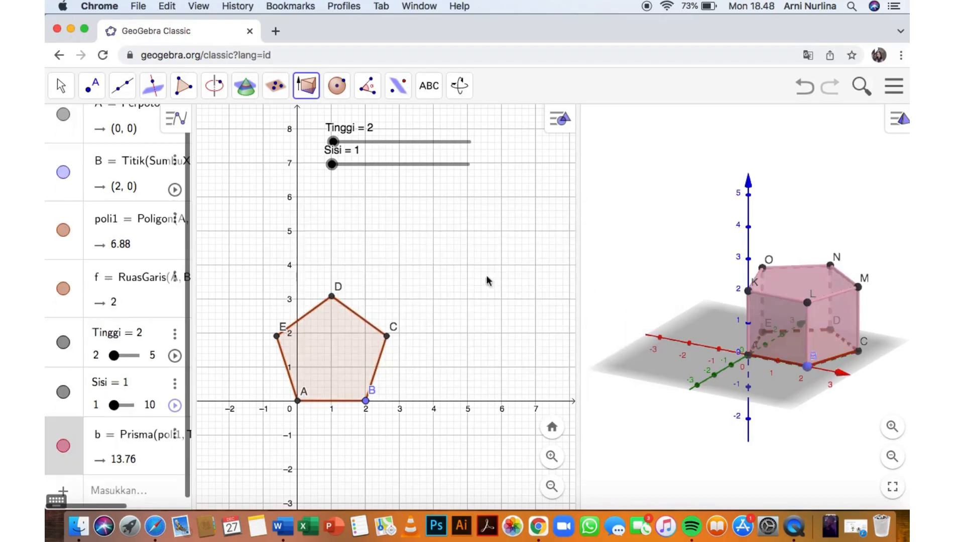
Redefine point B as (Sisi, 0) so the pentagon's side follows the Sisi slider.
click(60, 90)
click(347, 204)
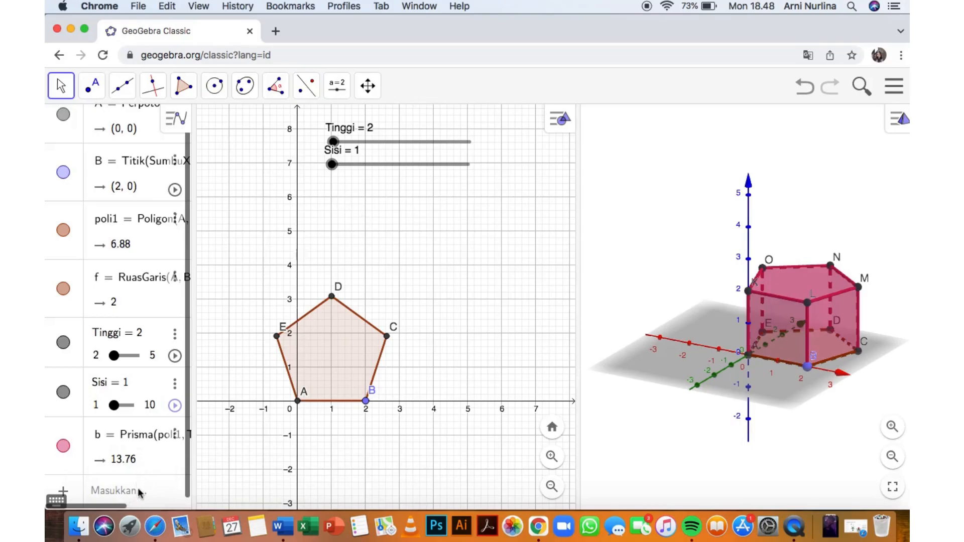
click(113, 493)
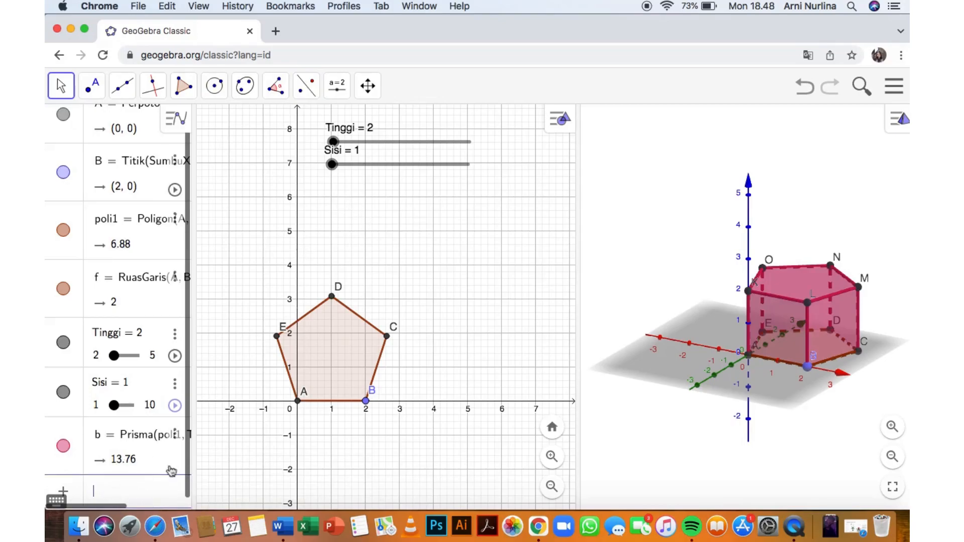
text(B)
key(Return)
text(:(S)
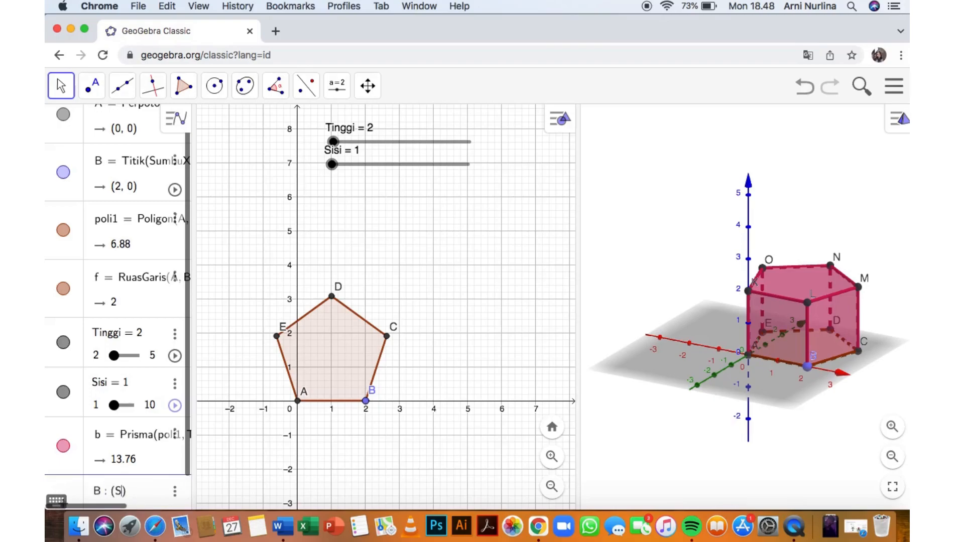
text(isi, 0)
key(Return)
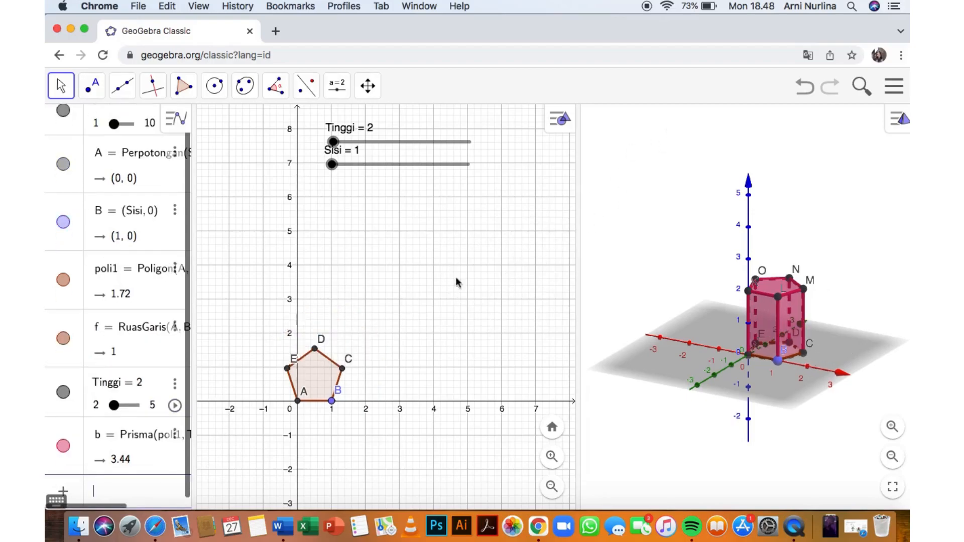
Set the Tinggi slider to 4 and the Sisi slider to 2.
drag(332, 142, 439, 149)
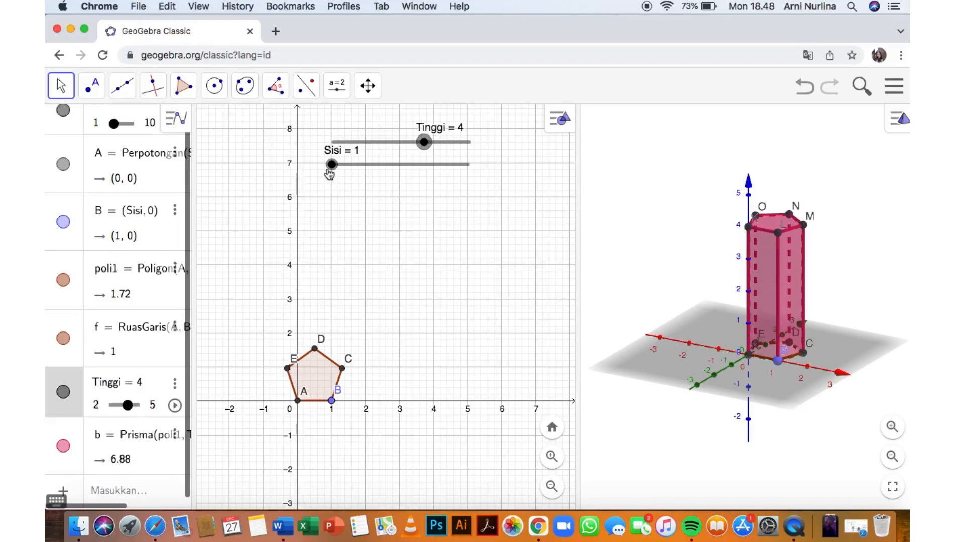
drag(334, 170, 354, 169)
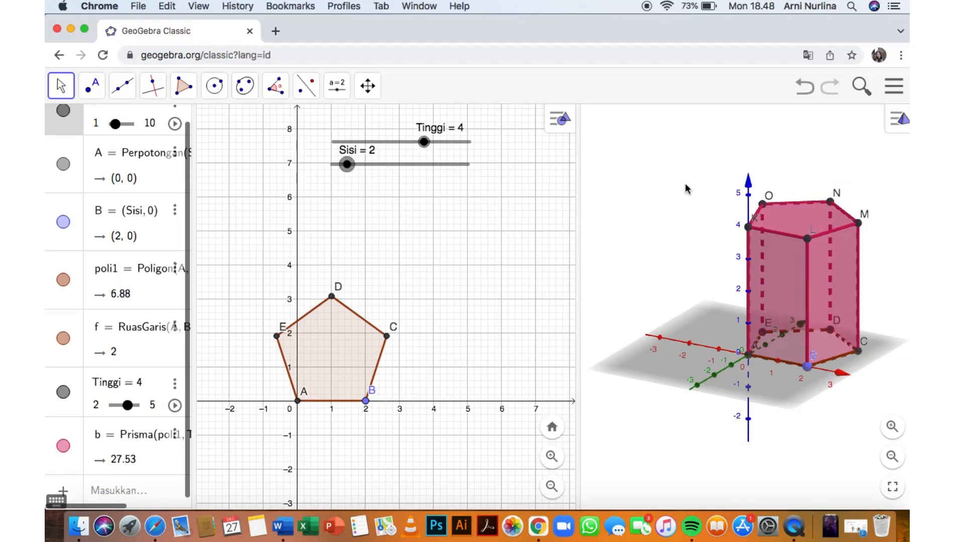
Create the net of the pentagonal prism in the 3D view with the Net tool.
click(653, 159)
click(305, 86)
click(371, 355)
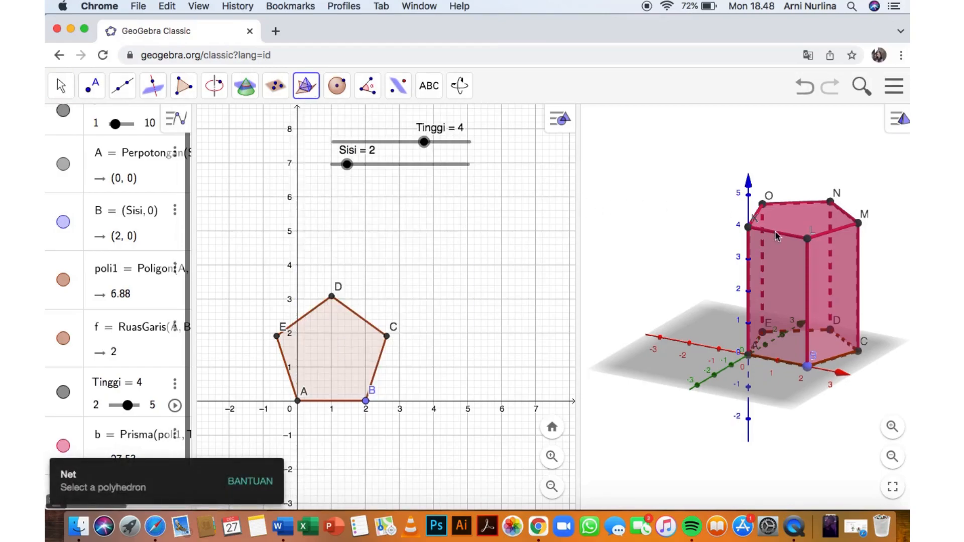
click(790, 278)
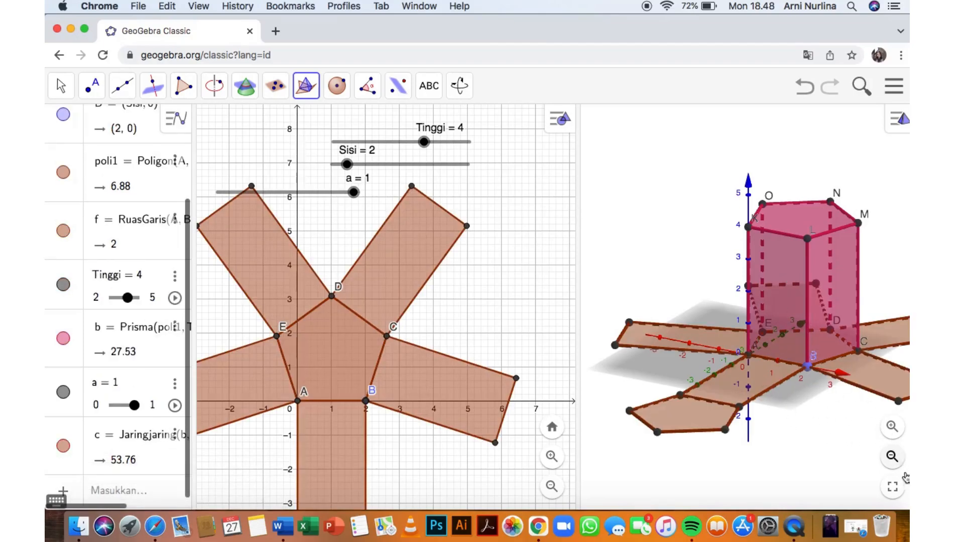
click(892, 457)
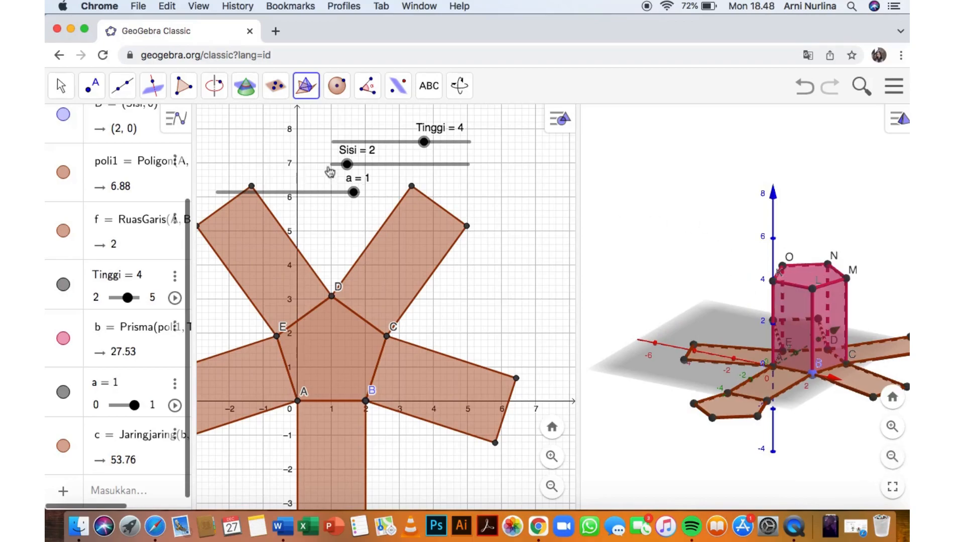
Fit the whole net in the 2D view and move slider a directly below the Sisi slider, aligned with it.
click(62, 87)
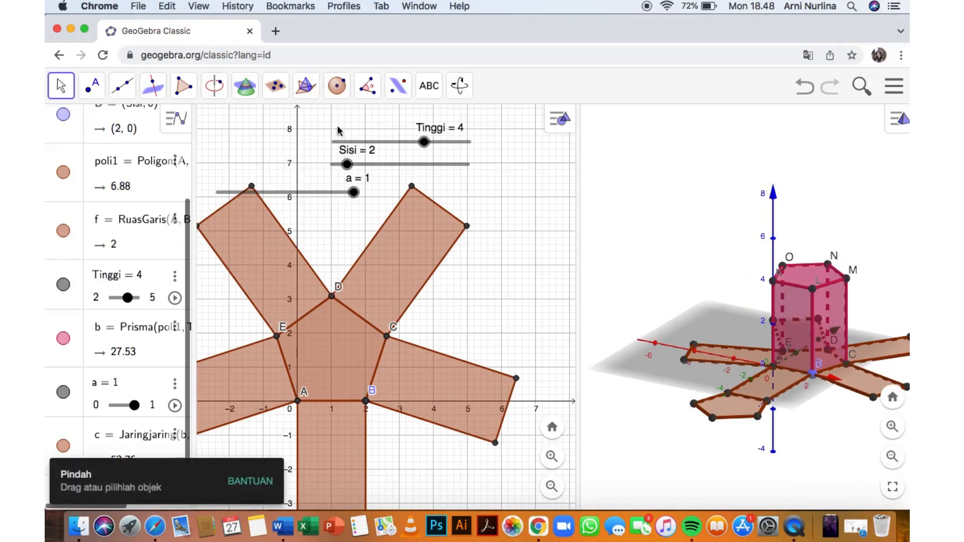
mouse_move(661, 265)
mouse_down()
mouse_move(643, 264)
mouse_move(671, 259)
mouse_move(663, 263)
mouse_up()
click(552, 487)
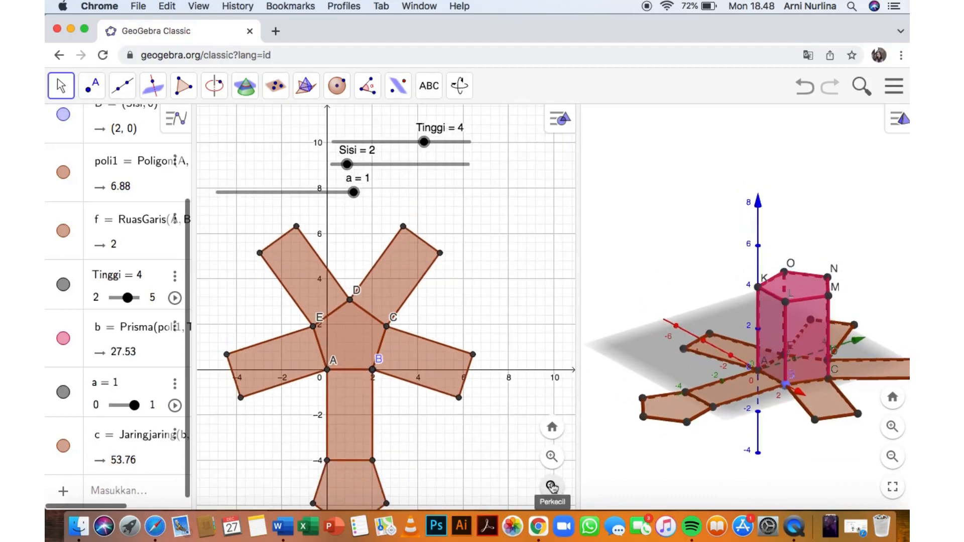
click(552, 487)
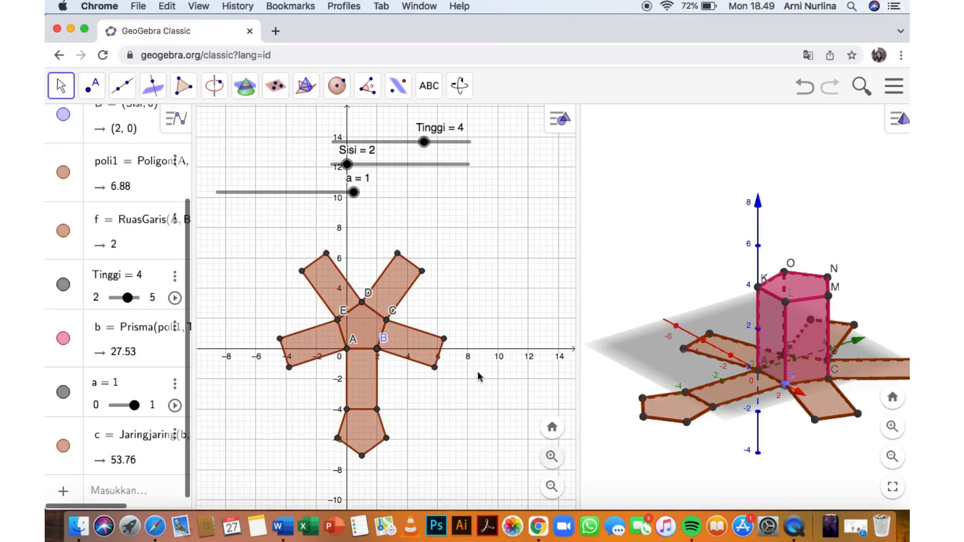
drag(267, 193, 380, 195)
drag(463, 198, 487, 204)
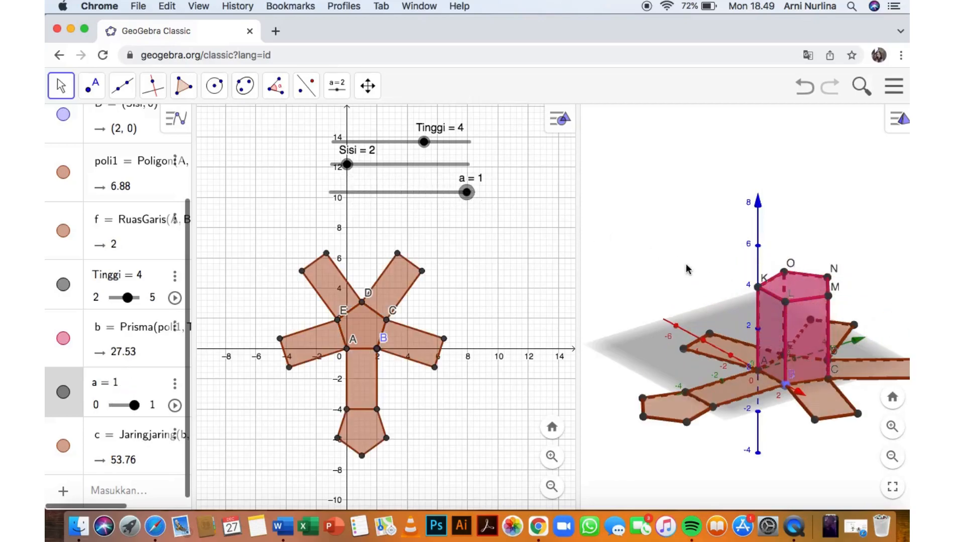
Colour the net's two rectangular faces attached to edges CD and DE green in the 2D view.
click(689, 272)
drag(688, 269, 699, 266)
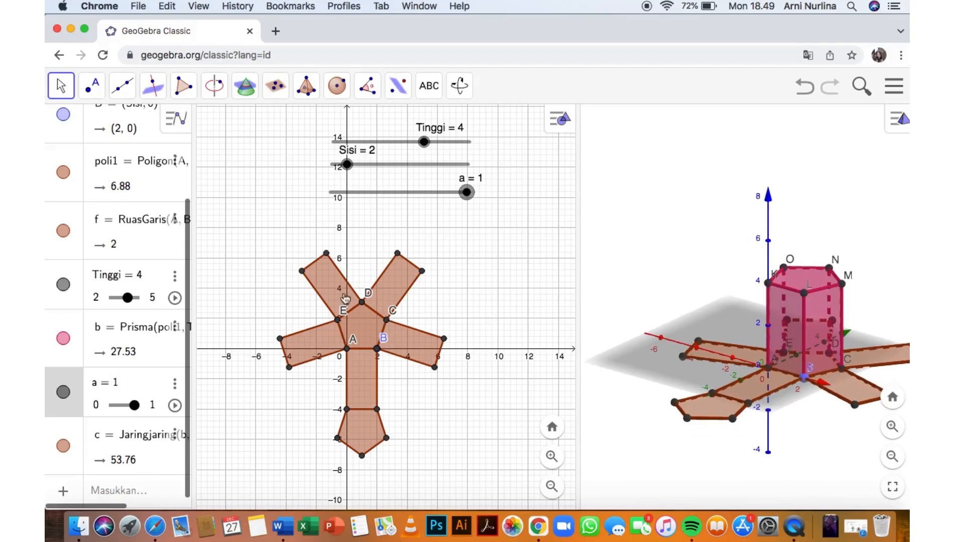
click(396, 285)
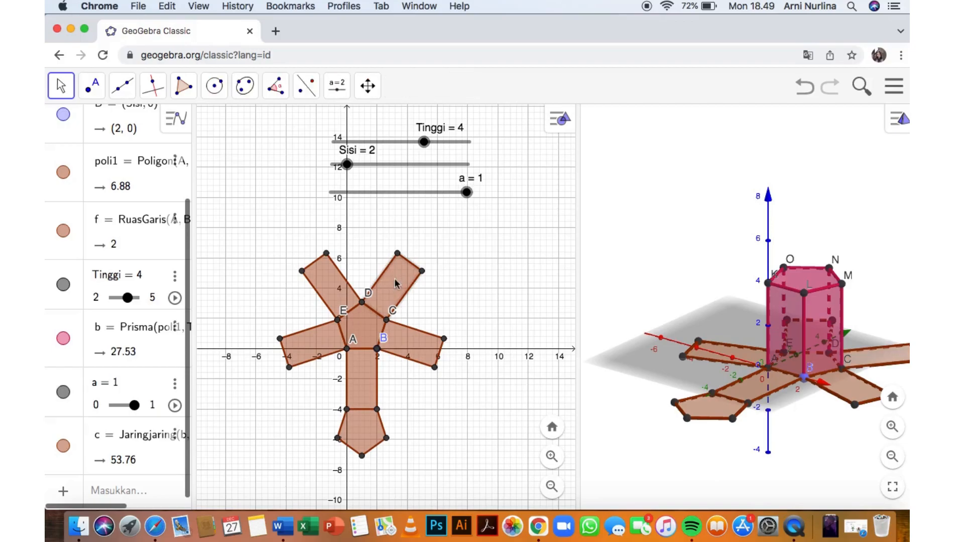
click(560, 119)
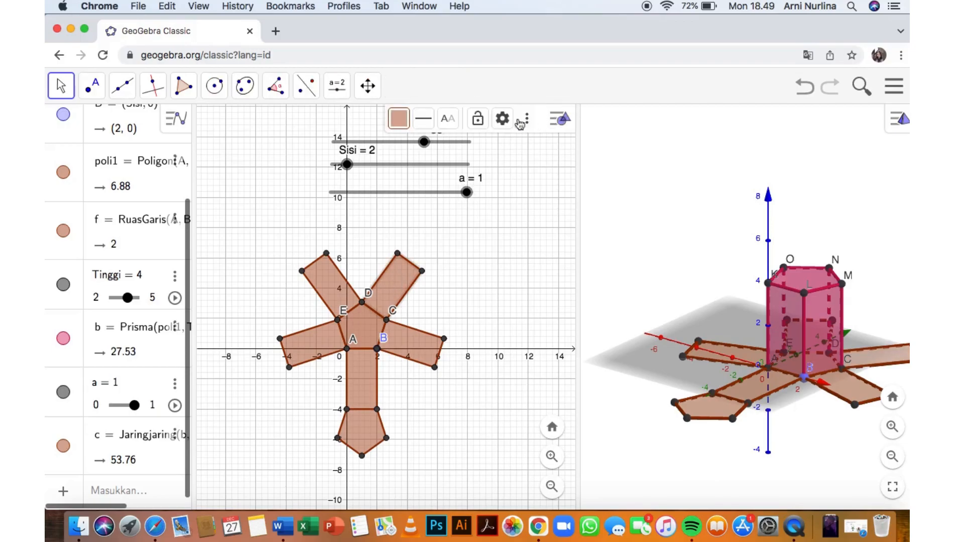
click(401, 120)
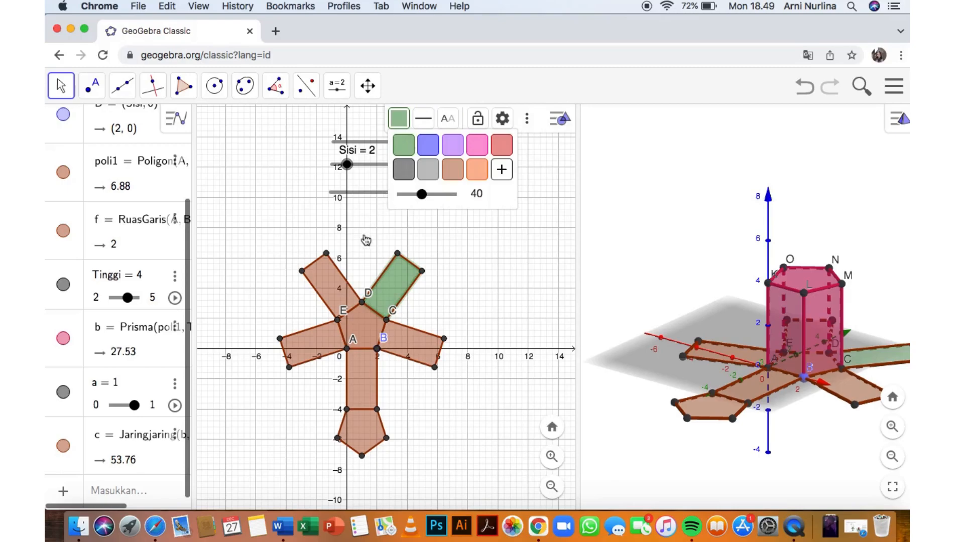
click(333, 294)
click(400, 126)
click(403, 145)
Colour the net's remaining three rectangular faces, attached to edges EA, AB and BC, the same green.
click(355, 232)
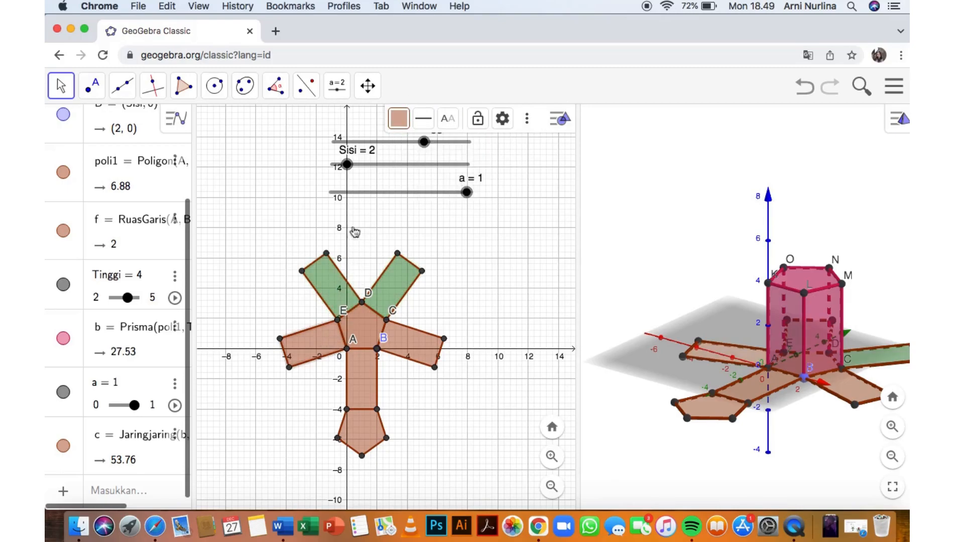
click(401, 120)
click(405, 148)
click(365, 388)
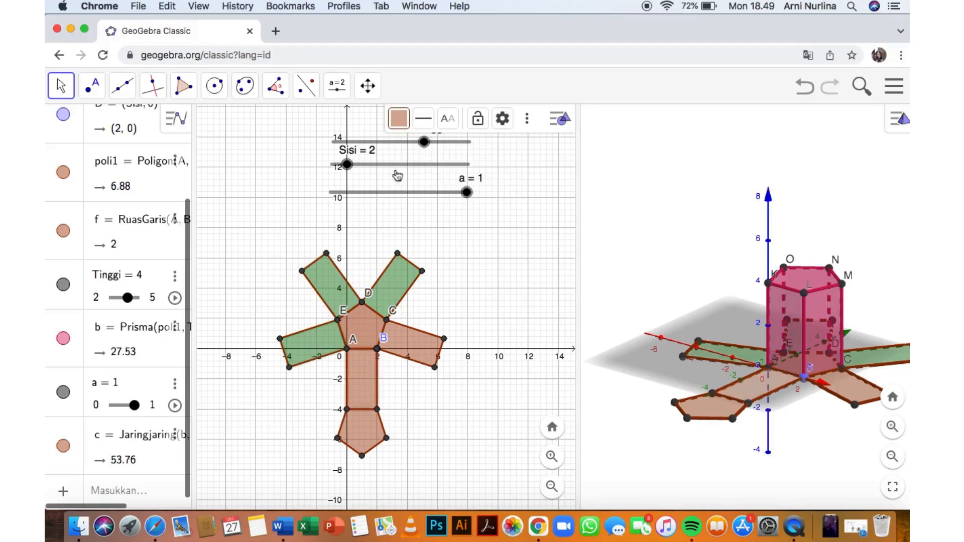
click(399, 119)
click(404, 146)
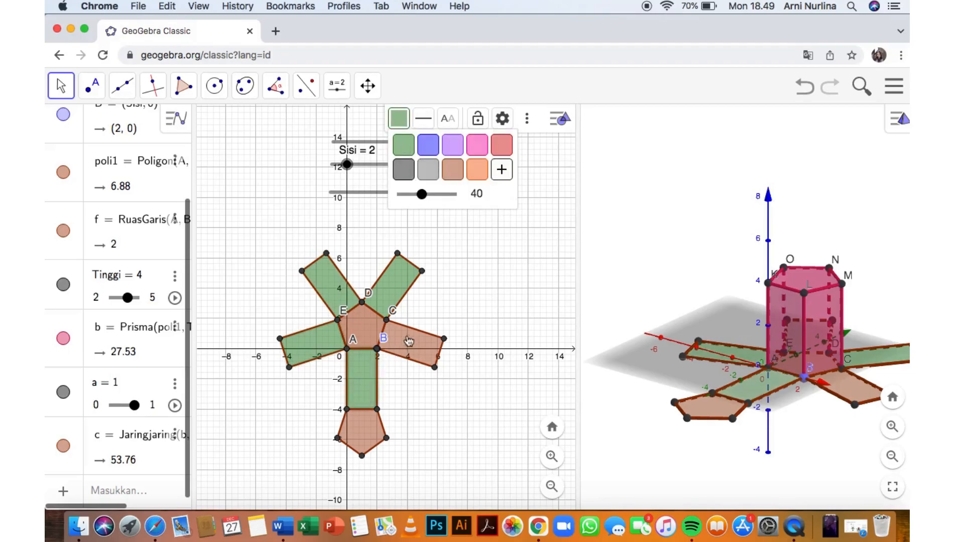
click(410, 339)
click(399, 119)
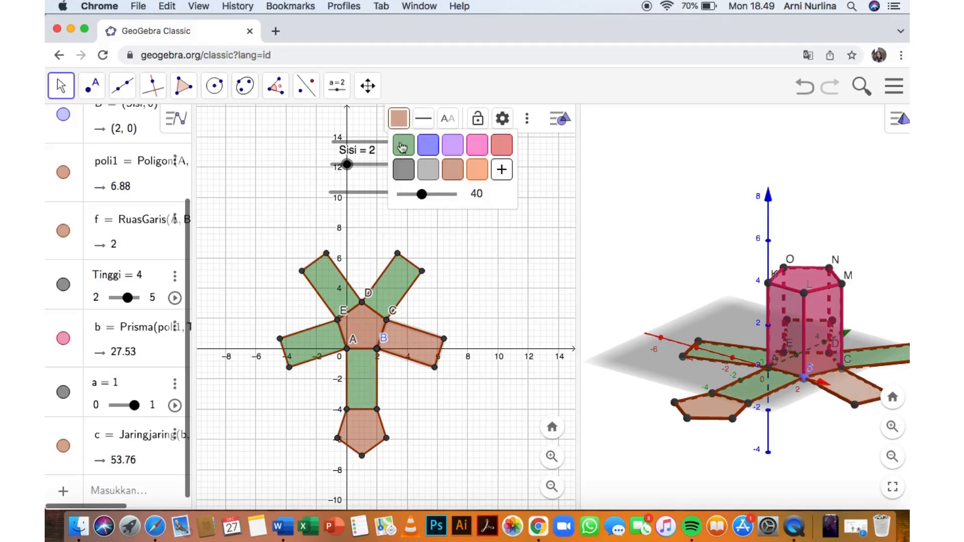
Colour both pentagons of the net green with an opacity of 100.
click(365, 337)
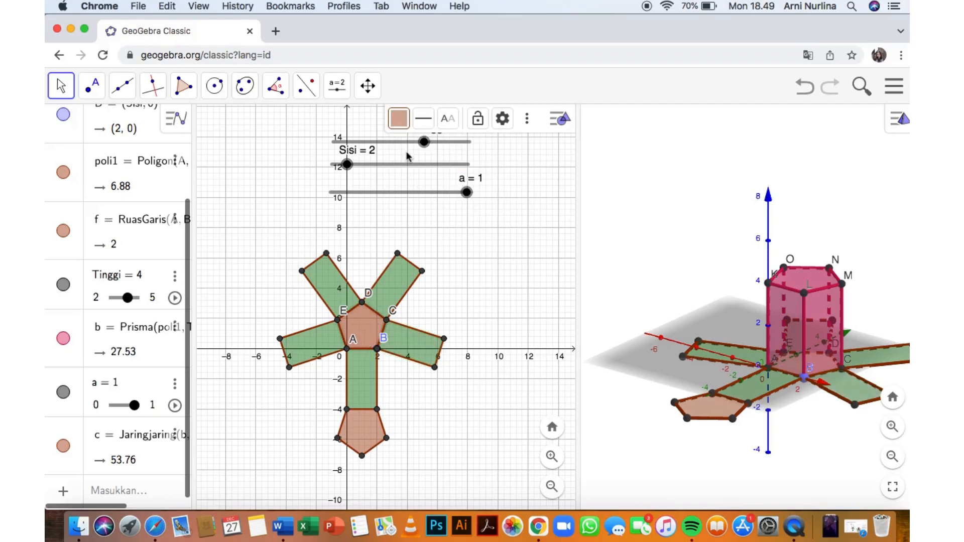
click(405, 119)
drag(421, 195, 452, 194)
click(372, 420)
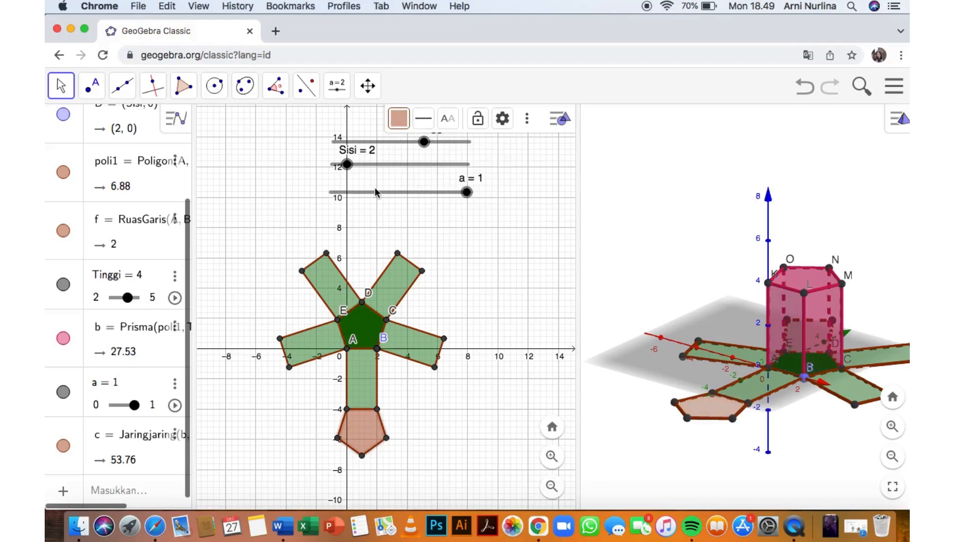
click(400, 115)
drag(421, 195, 468, 210)
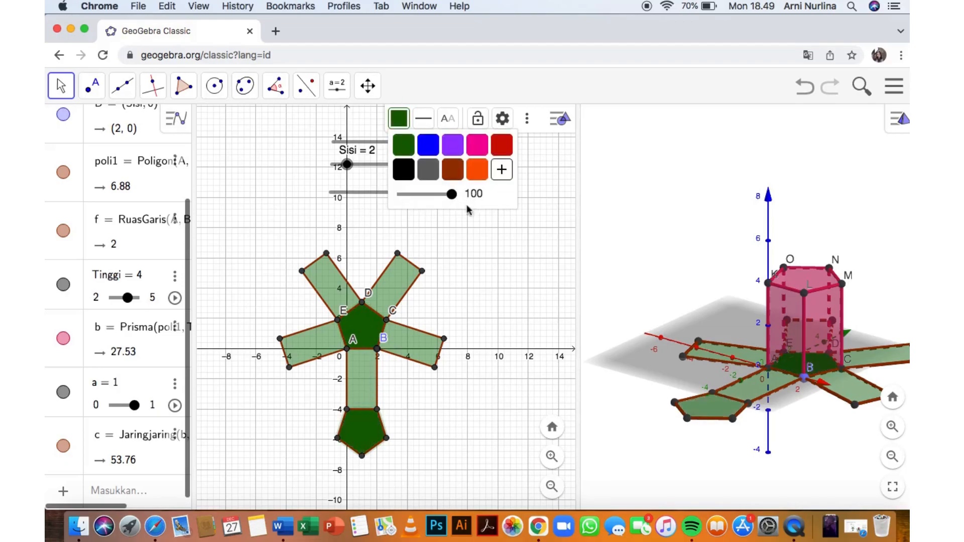
click(562, 120)
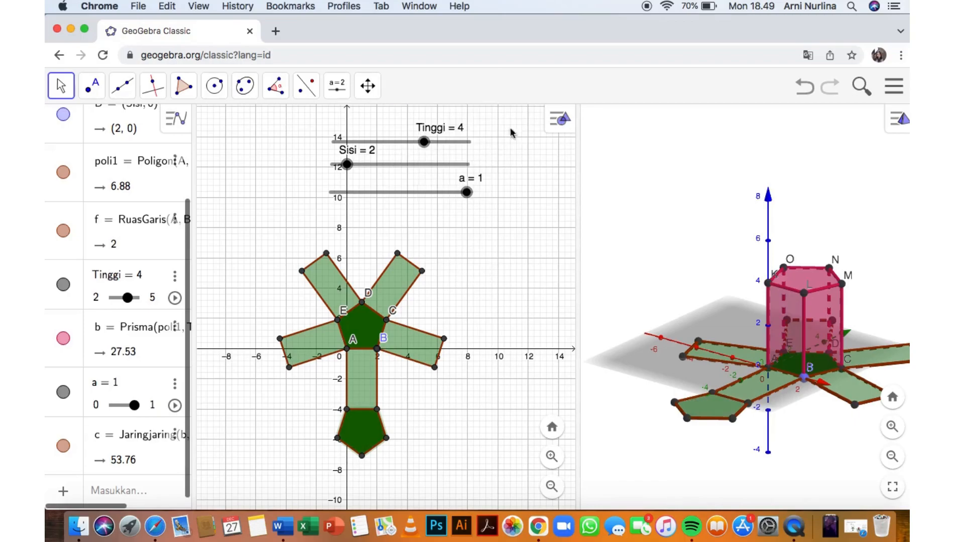
Hide the grid and the coordinate axes in the 2D view.
click(558, 121)
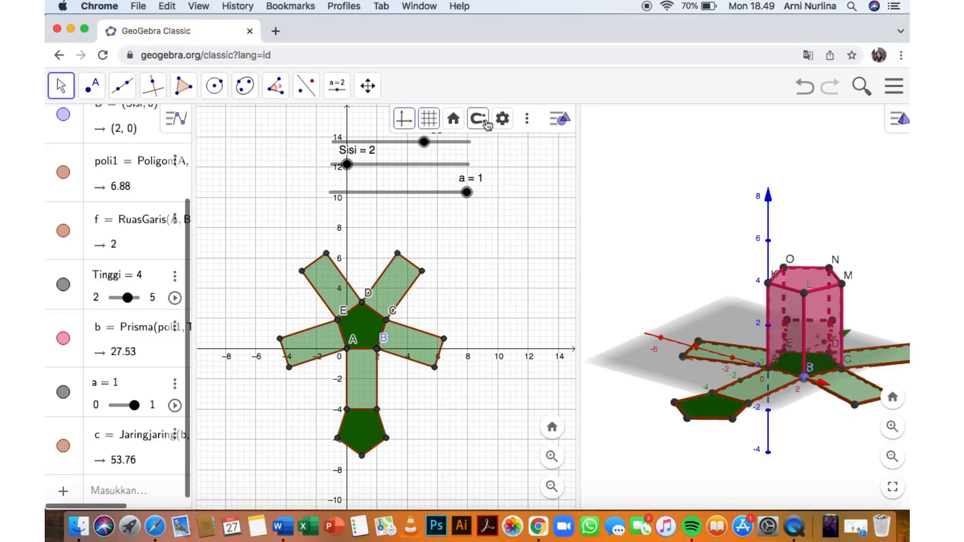
click(425, 123)
click(433, 149)
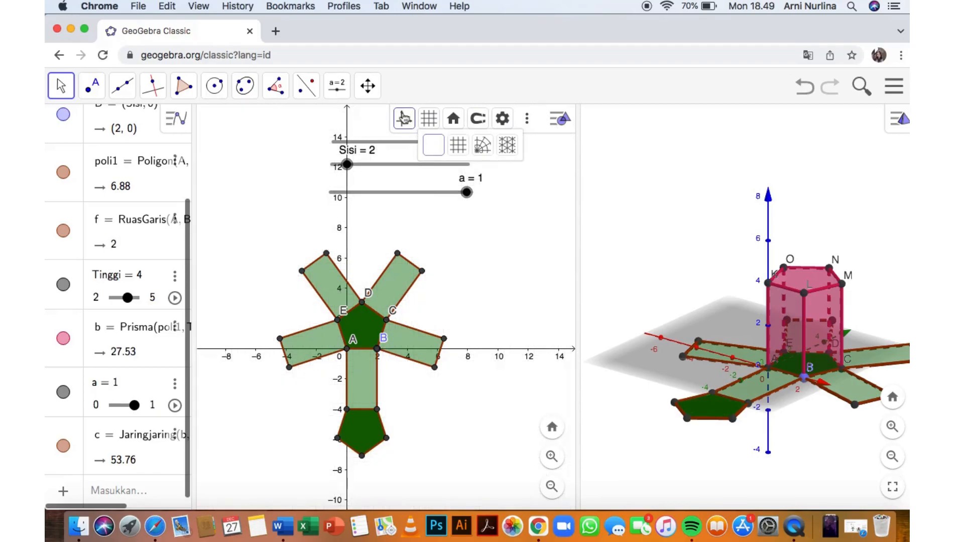
click(404, 119)
click(404, 119)
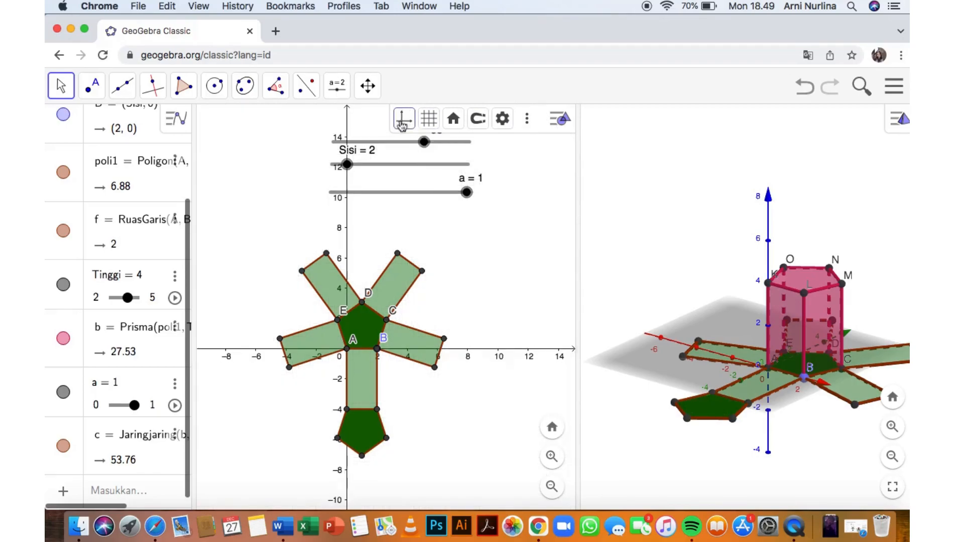
click(411, 119)
drag(489, 271, 493, 239)
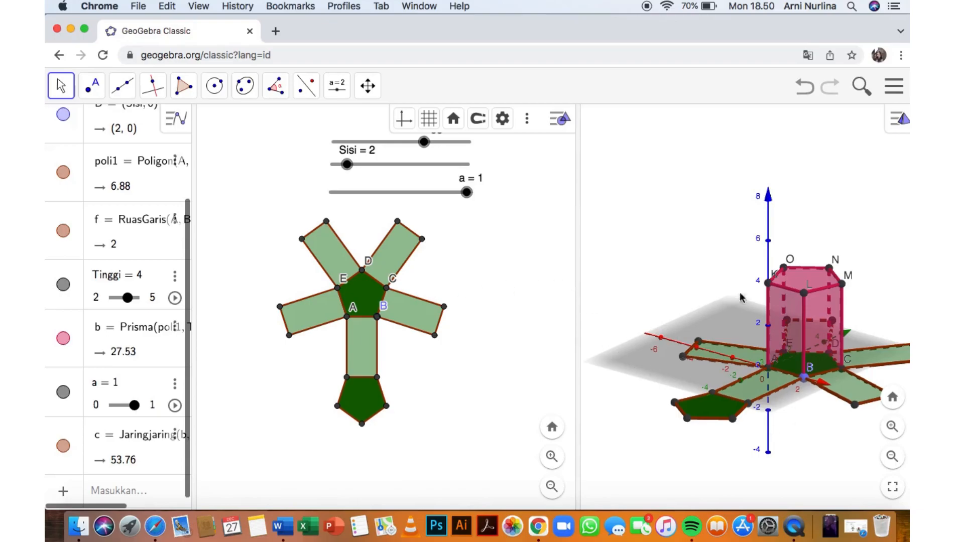
Rename the net object c, defined as Jaringjaring(b, a), as LuasPermukaan.
click(155, 450)
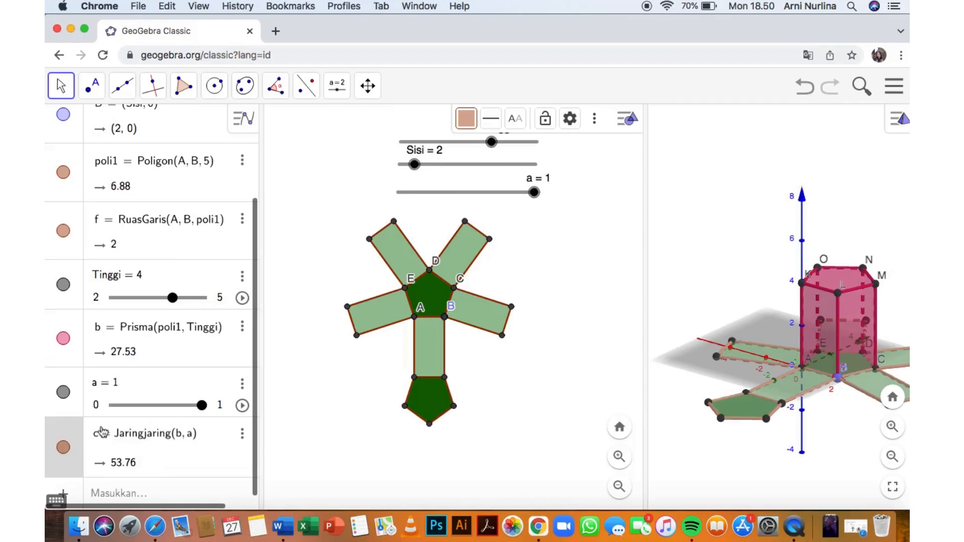
click(242, 434)
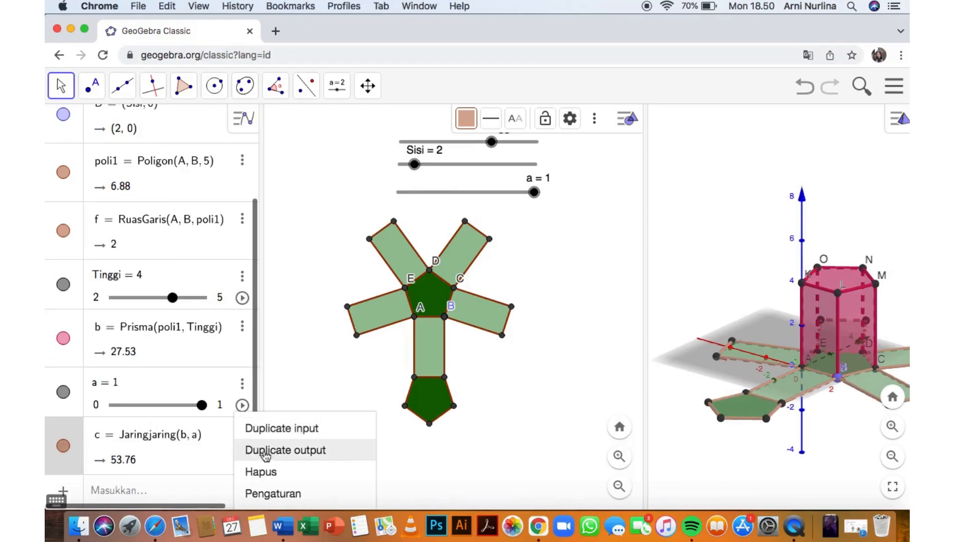
click(279, 495)
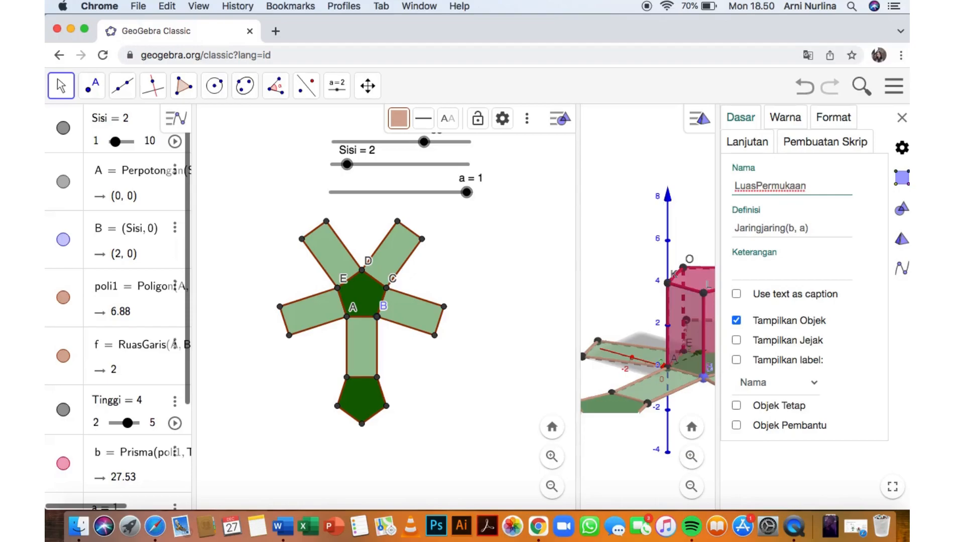
key(Return)
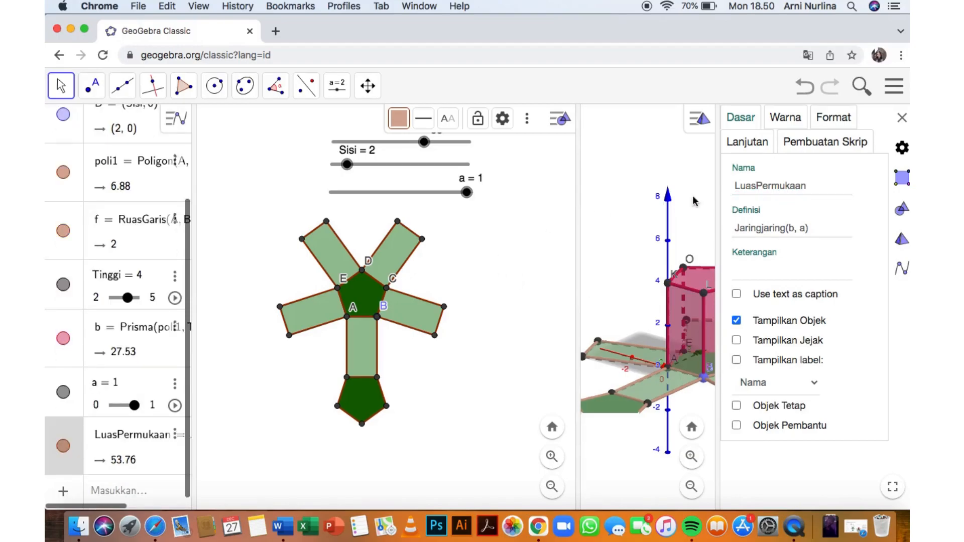
click(902, 119)
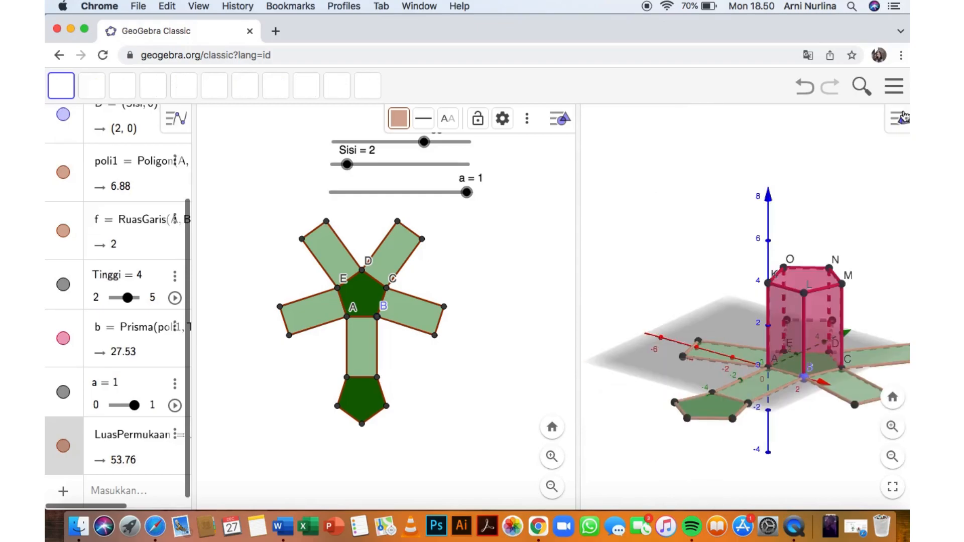
Measure the volume of the pink pentagonal prism in the 3D view with the Volume tool.
click(682, 166)
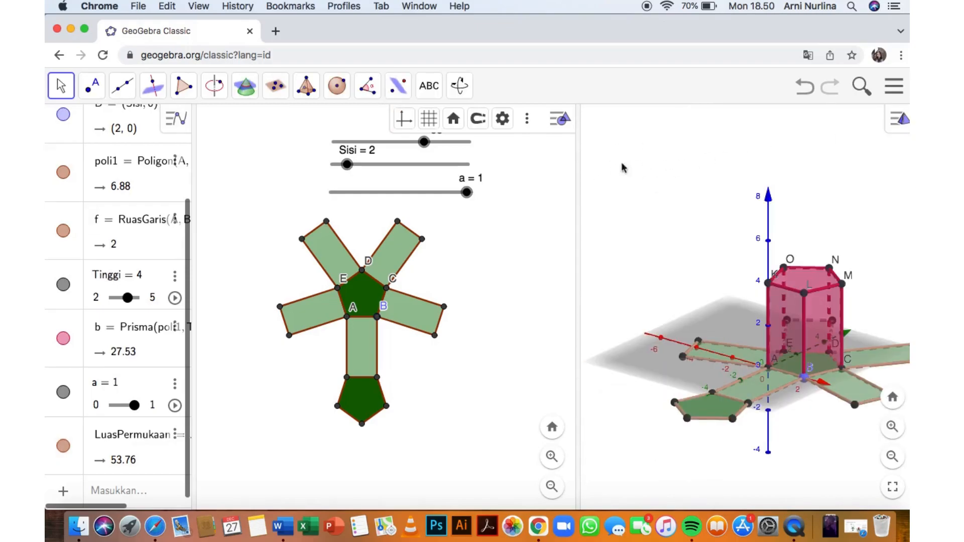
click(370, 90)
click(400, 212)
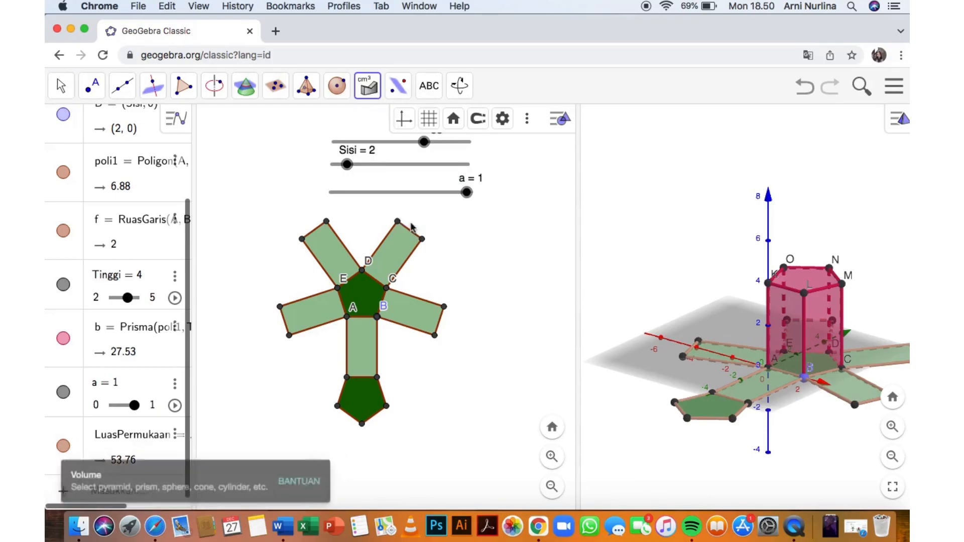
click(810, 282)
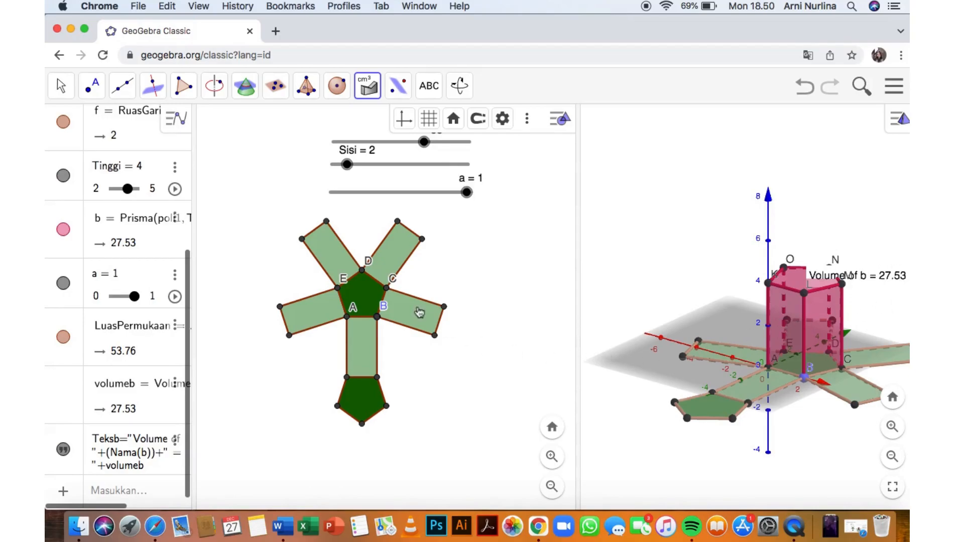
click(555, 114)
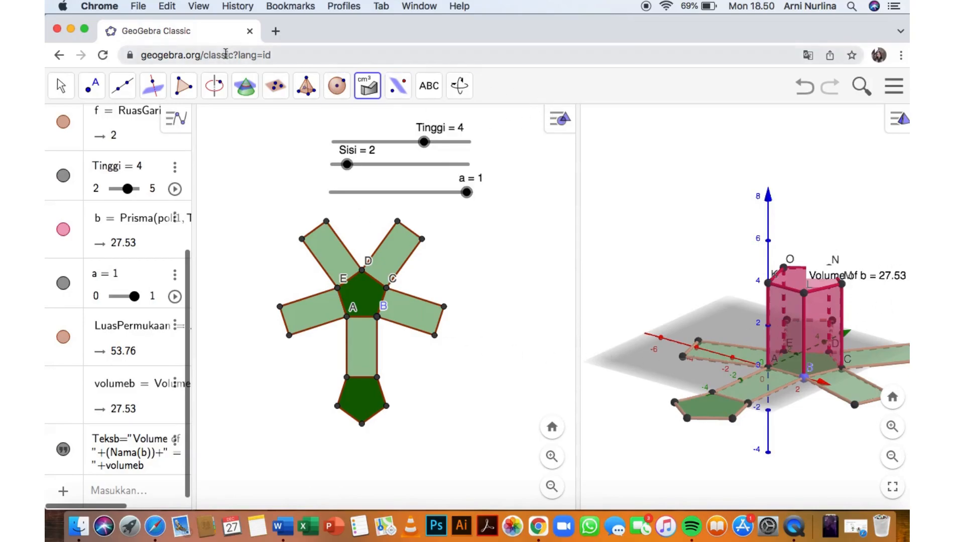
Lower the Tinggi slider to 3 and return it to 4 to check how the surface area and volume respond.
click(61, 88)
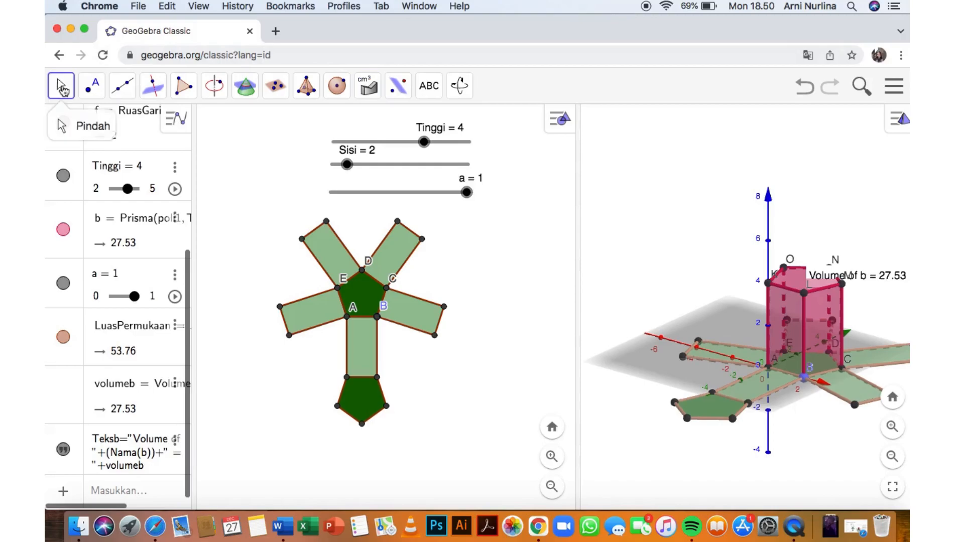
click(153, 85)
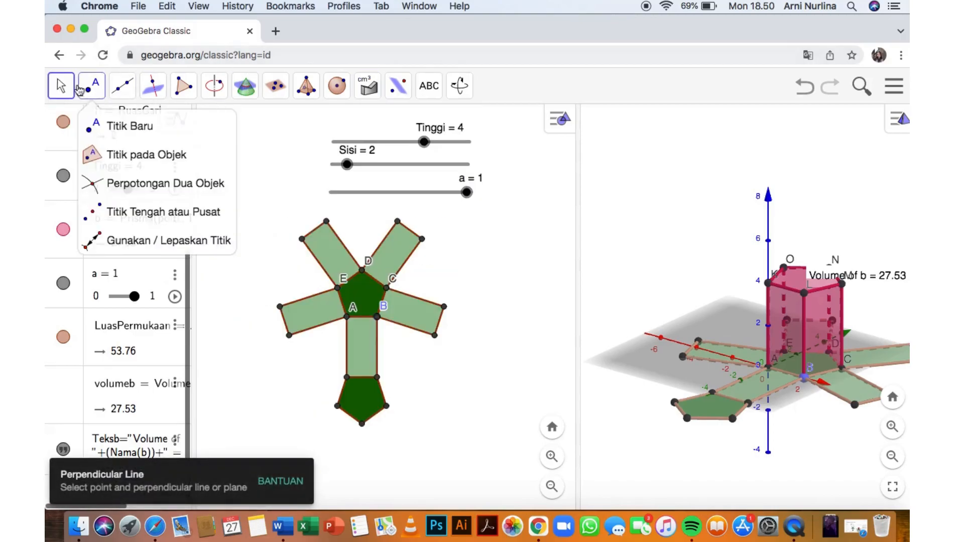
click(61, 86)
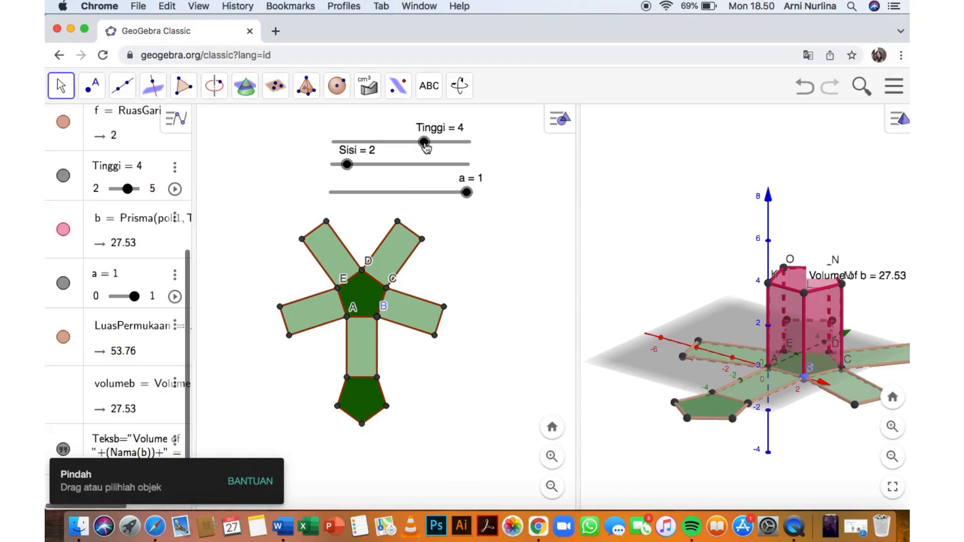
drag(426, 145, 397, 146)
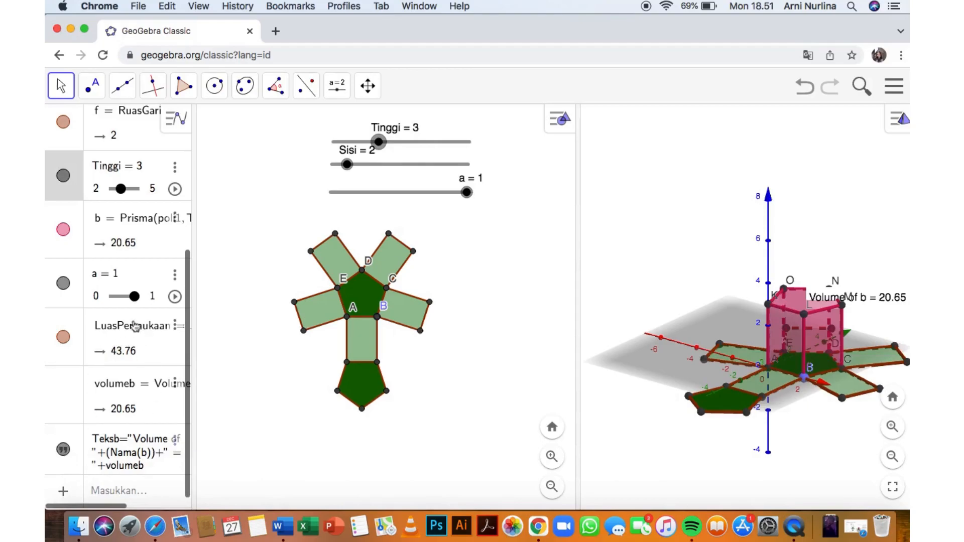
drag(380, 144, 410, 143)
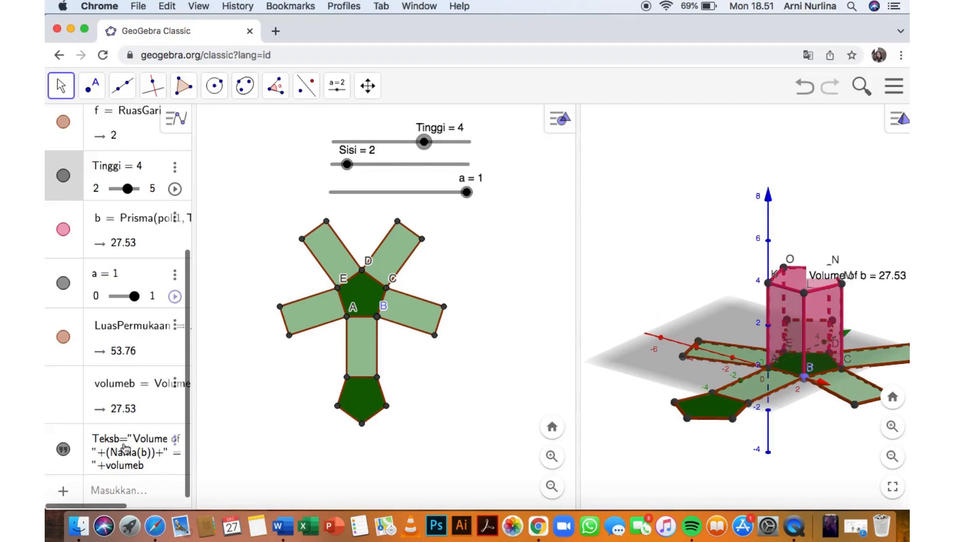
Hide the prism's volume text in the 3D view.
click(63, 451)
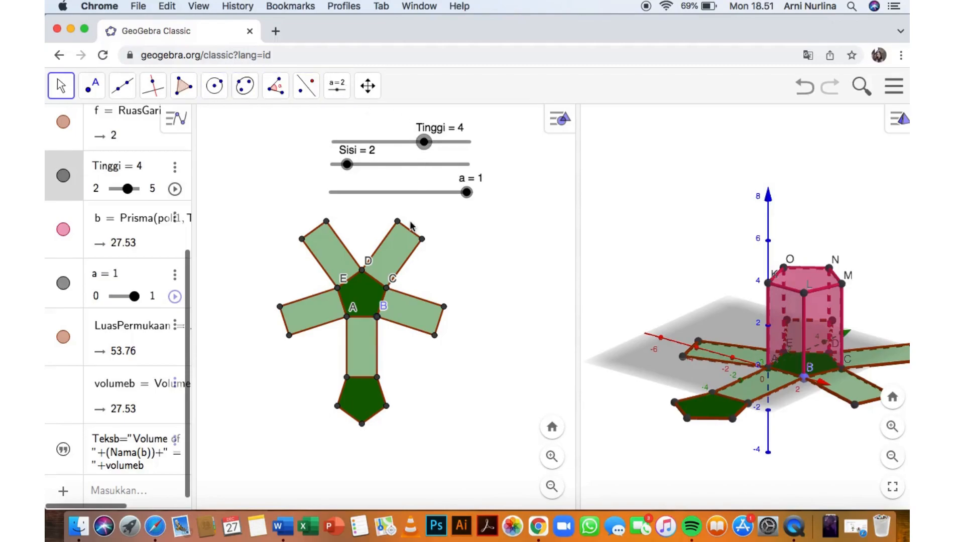
click(679, 181)
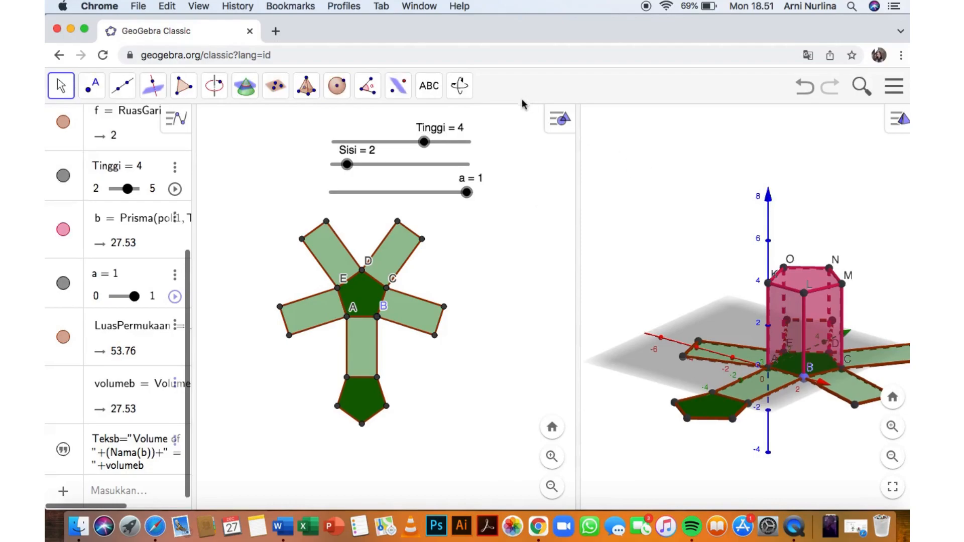
Insert the text "Luas Permukaan = 2 × luas alas + (keliling alas × tinggi prisma)" below the net in the 2D view.
click(429, 86)
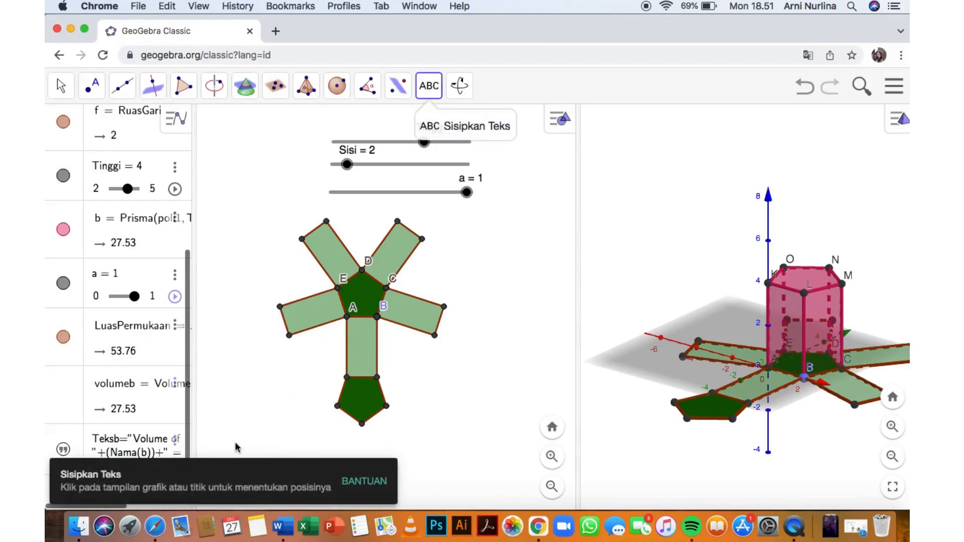
click(217, 446)
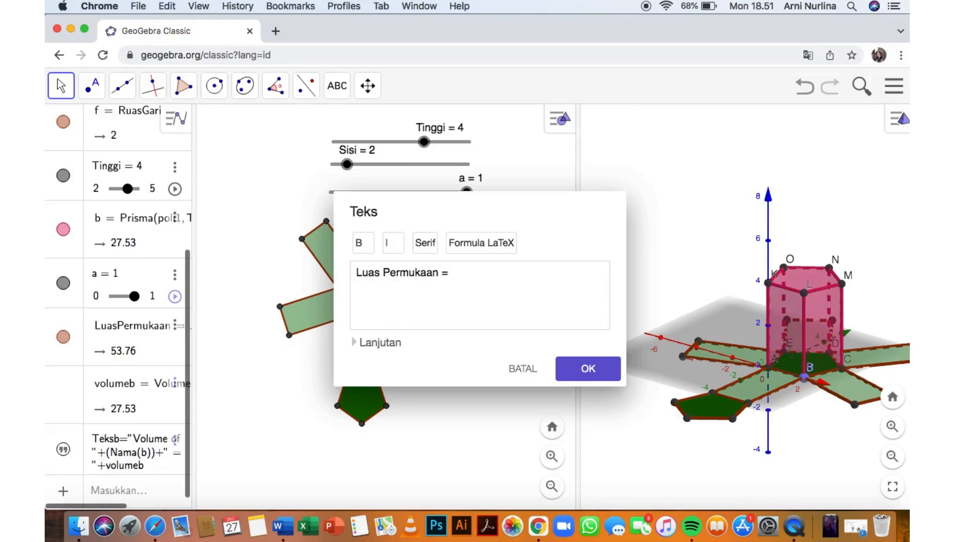
click(389, 343)
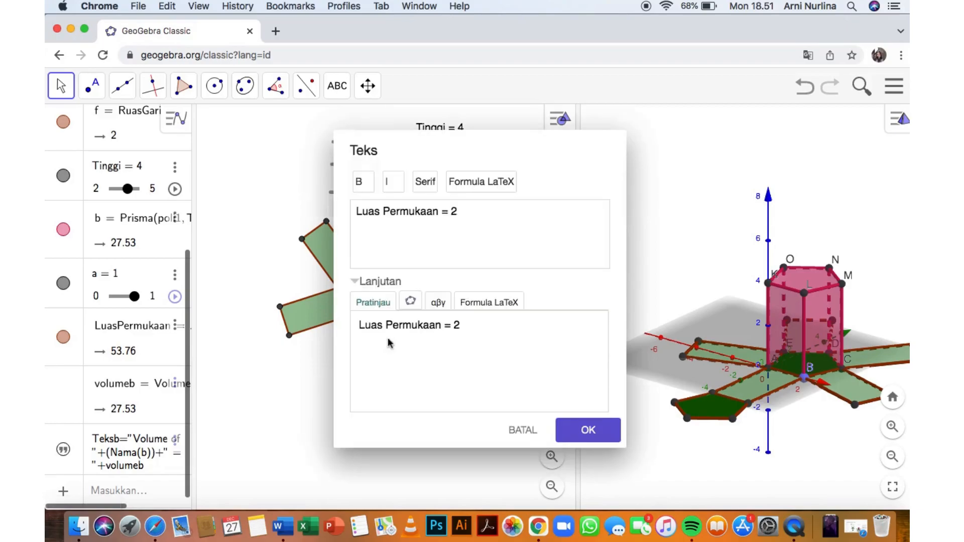
click(438, 302)
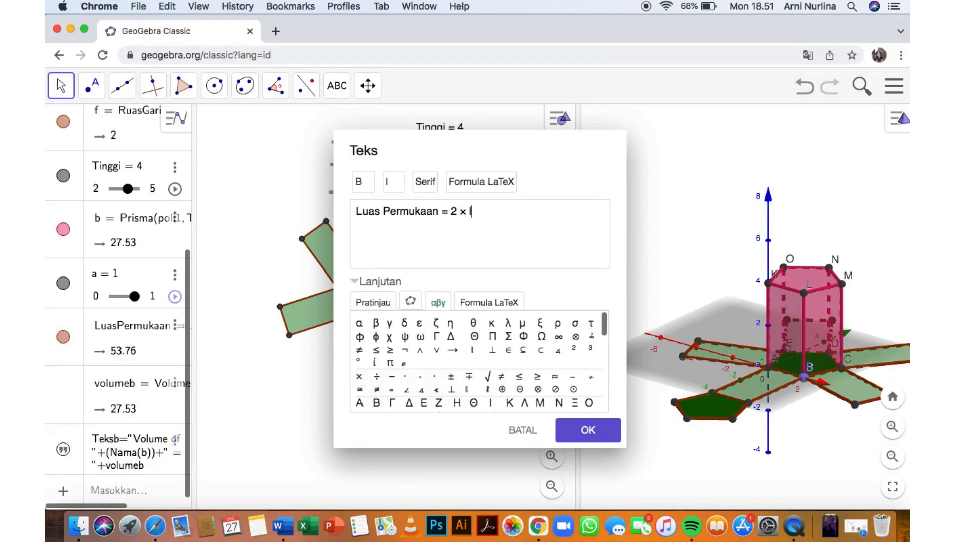
text(alas + (keliling)
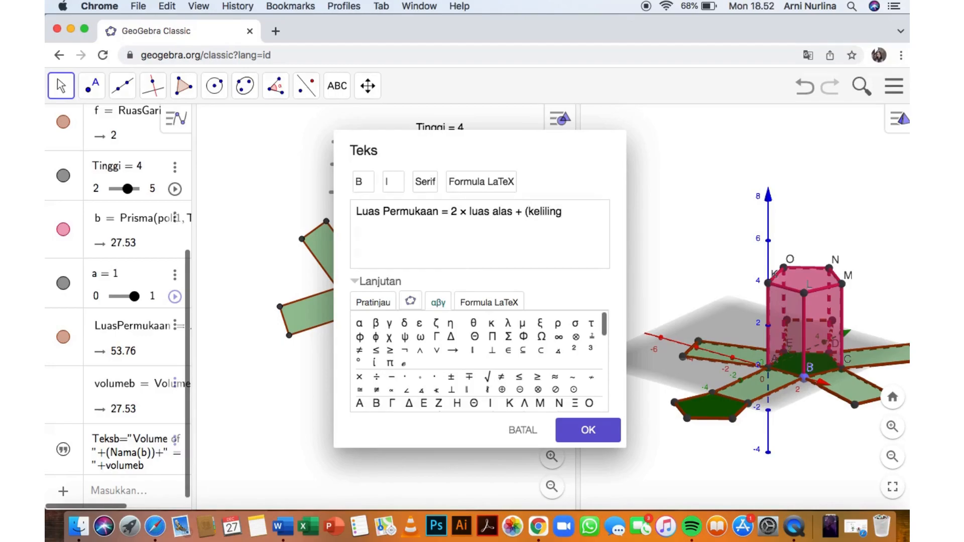
text( alas)
click(358, 376)
text(tinggi prisma)
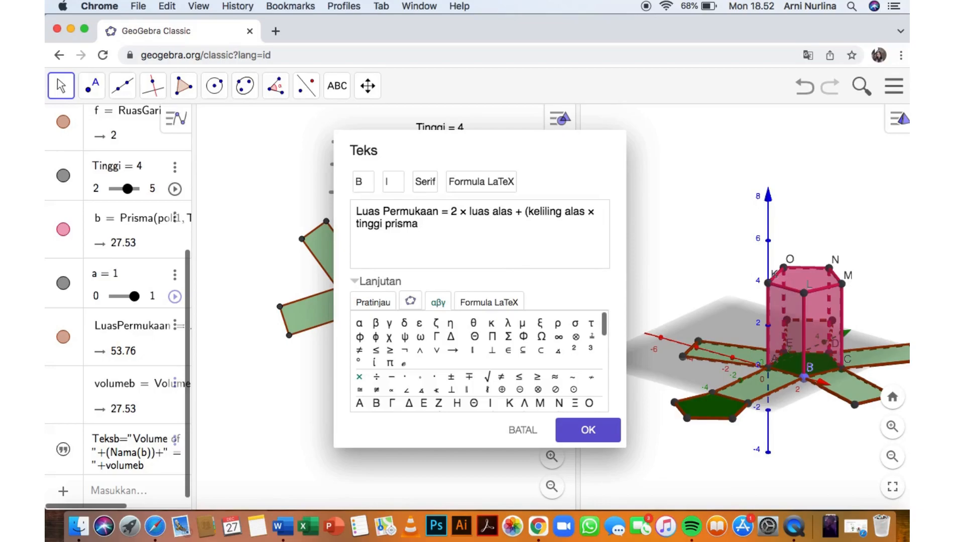
text())
click(601, 433)
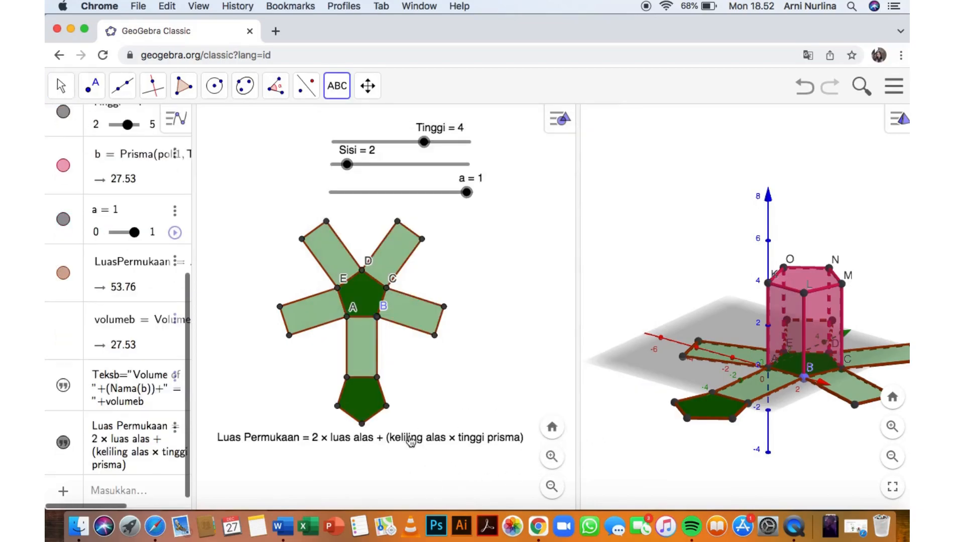
Insert the text "Volume = 1/2 (5 × a × t) × tinggi prisma" below the Luas Permukaan formula.
click(220, 465)
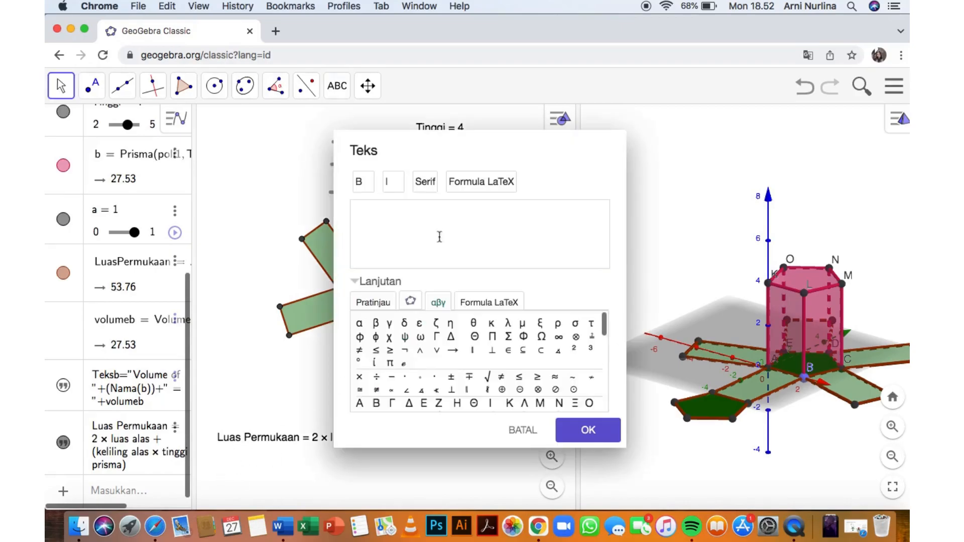
text(Volume =)
text(1/2 (5 × )
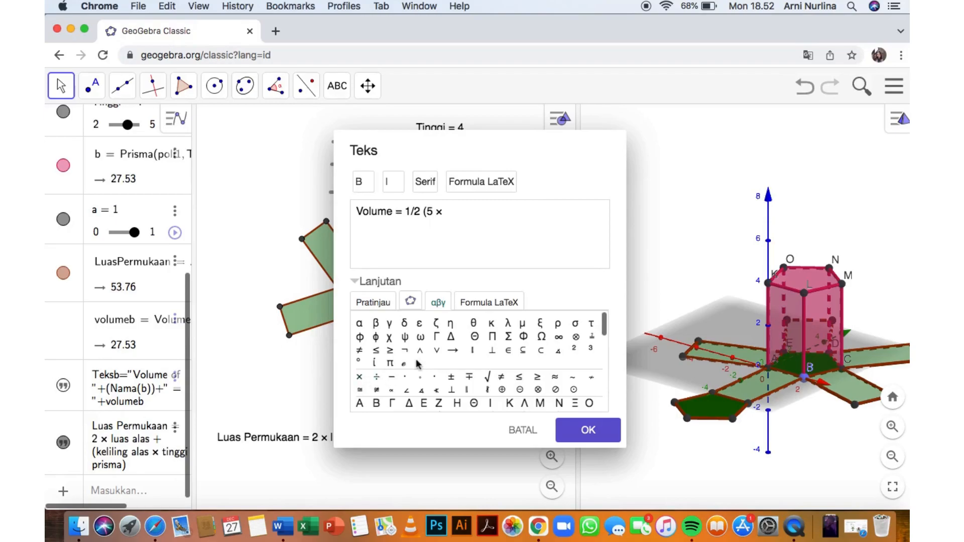
text(a)
click(359, 377)
text(tinggi prisma)
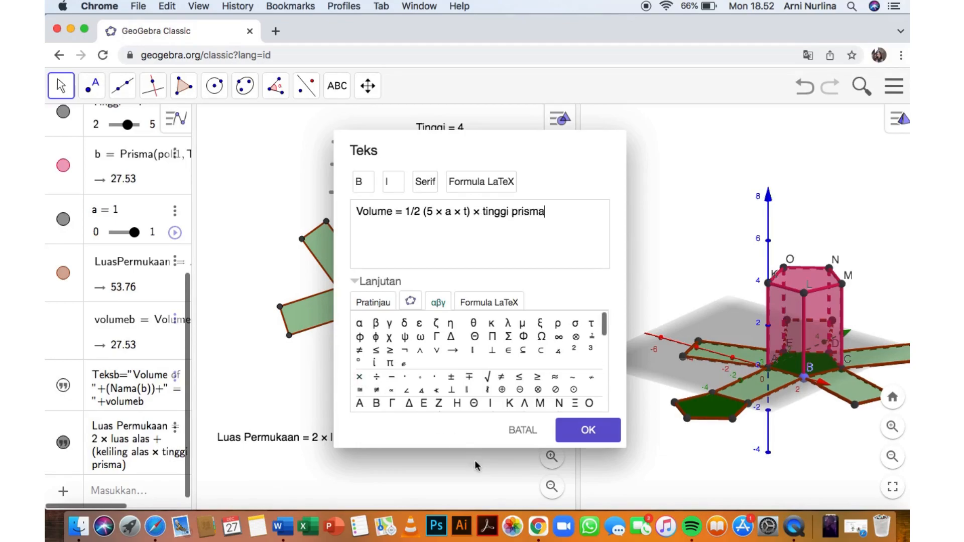
click(588, 430)
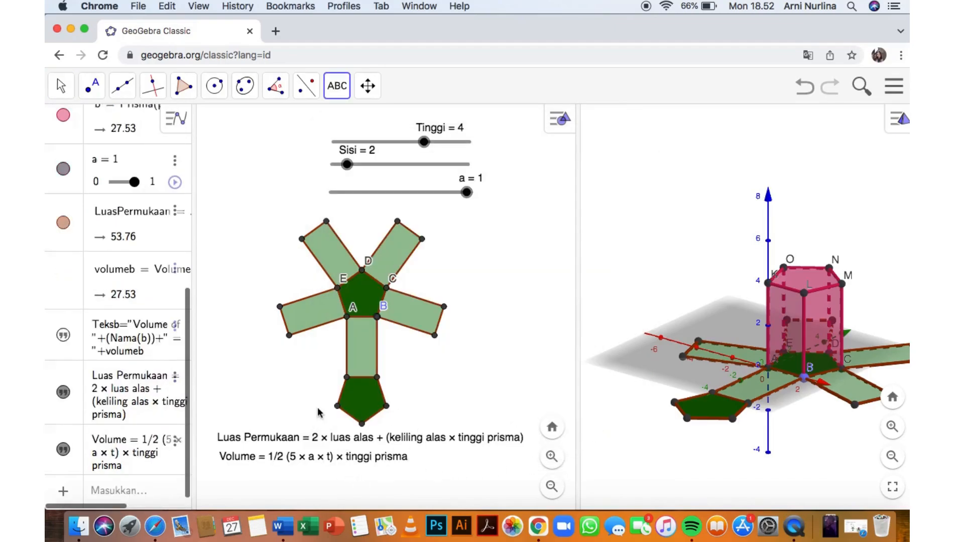
Shift the Volume formula text slightly so its start lines up with the Luas Permukaan formula above it.
click(57, 95)
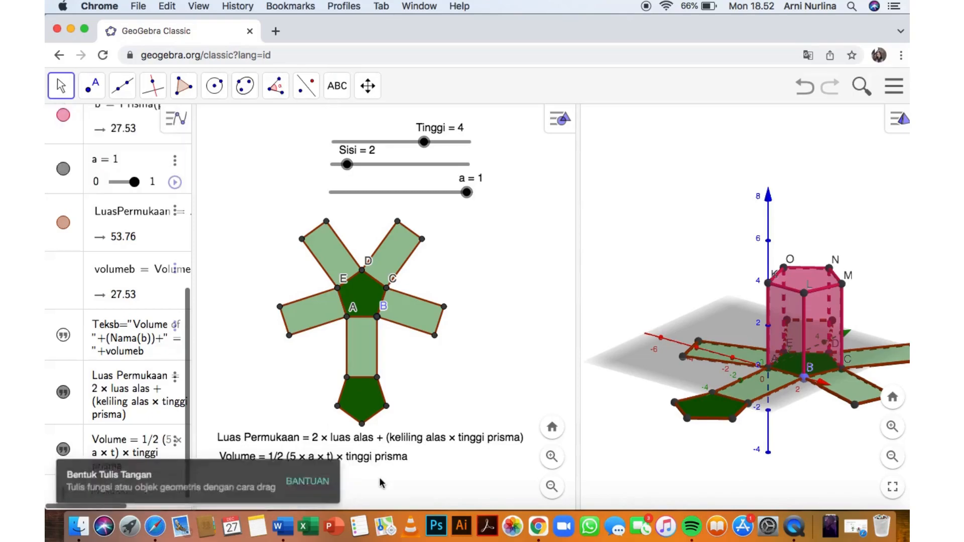
click(368, 459)
drag(366, 460, 369, 458)
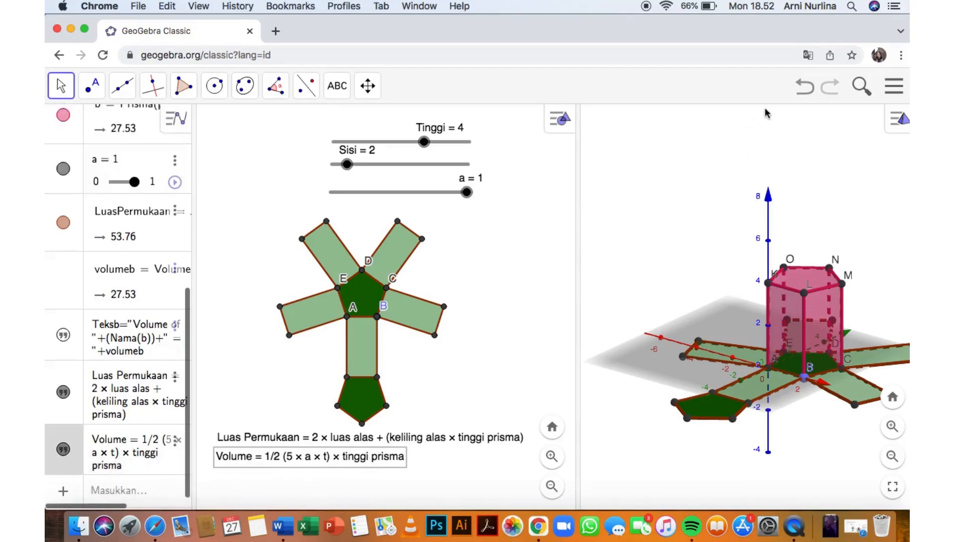
Insert the title text "Jaring - Jaring Prisma Segililma" above the prism in the 3D view.
click(340, 88)
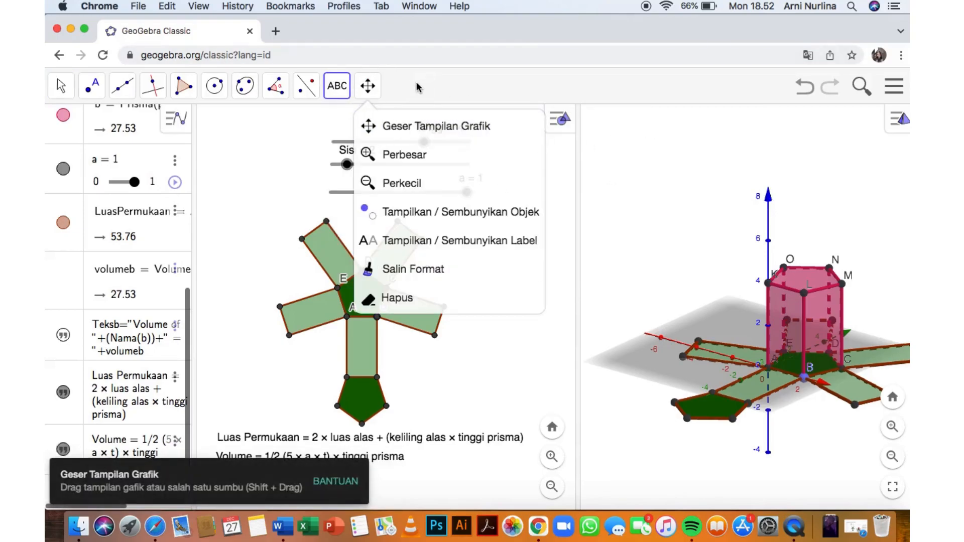
click(338, 93)
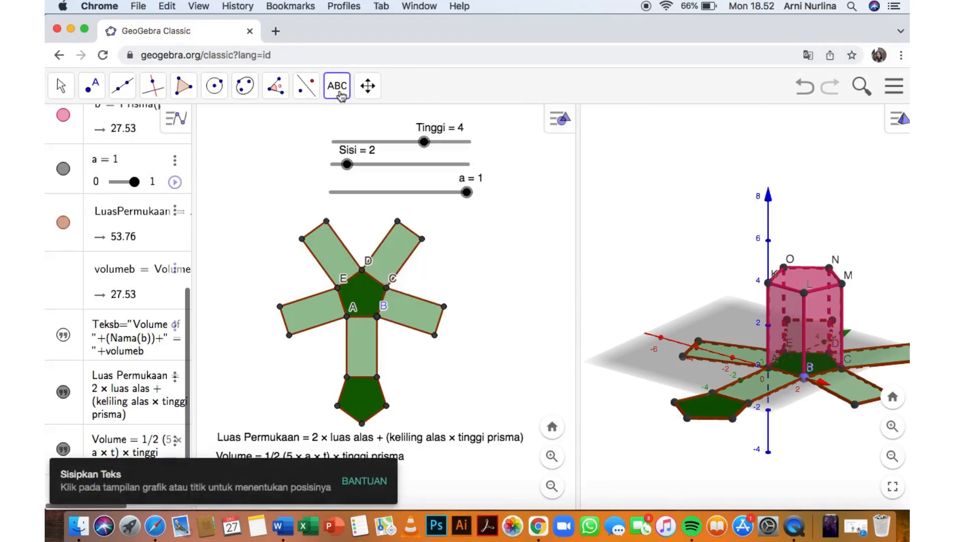
click(712, 141)
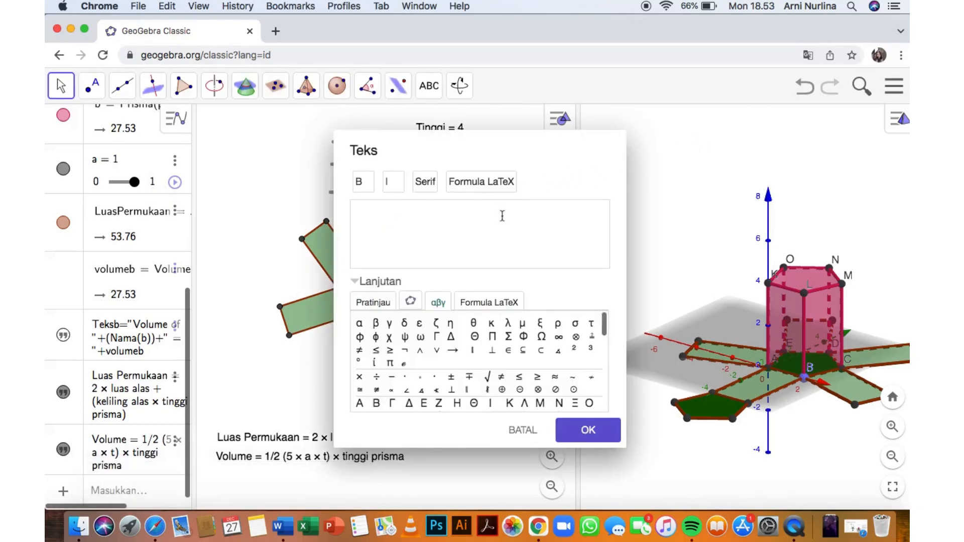
text(Jaring - Jaring Prisma Segilam)
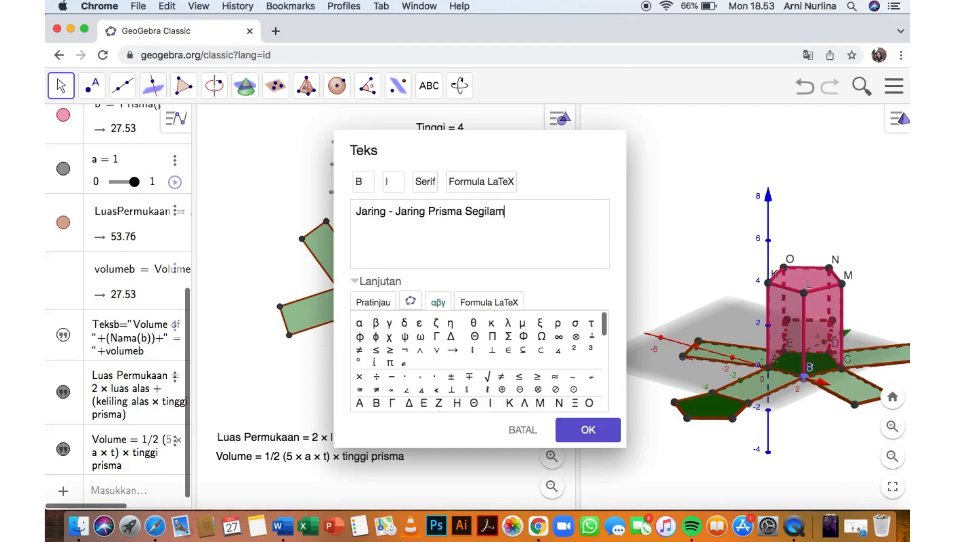
key(BackSpace)
key(BackSpace)
text(ilma)
click(589, 430)
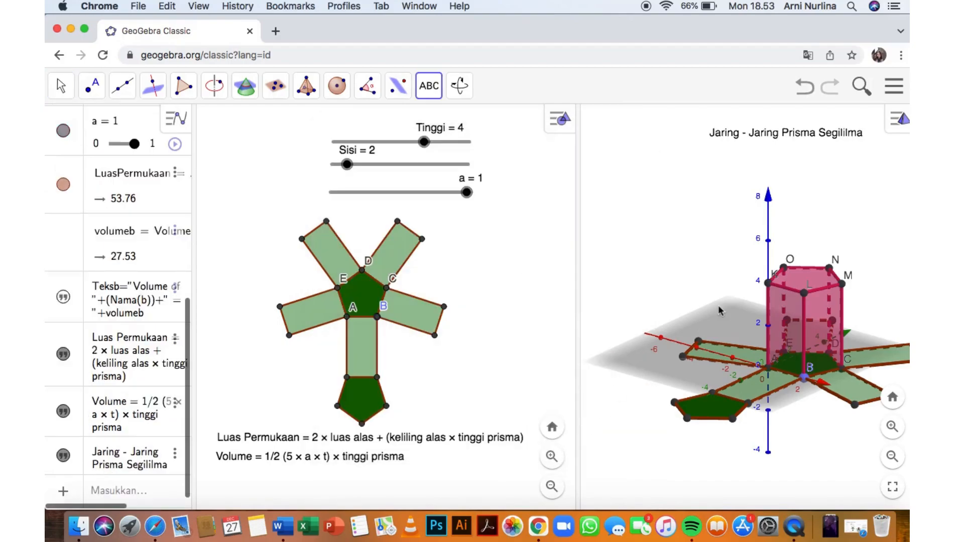
Move the title text in the 3D view down so it sits centred just above the vertical axis, then deselect it.
click(60, 86)
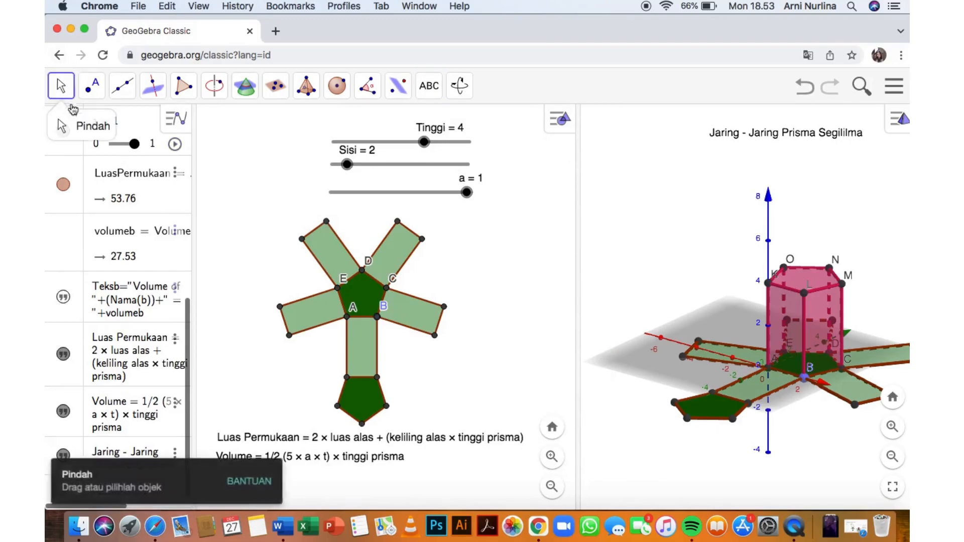
drag(777, 140, 749, 164)
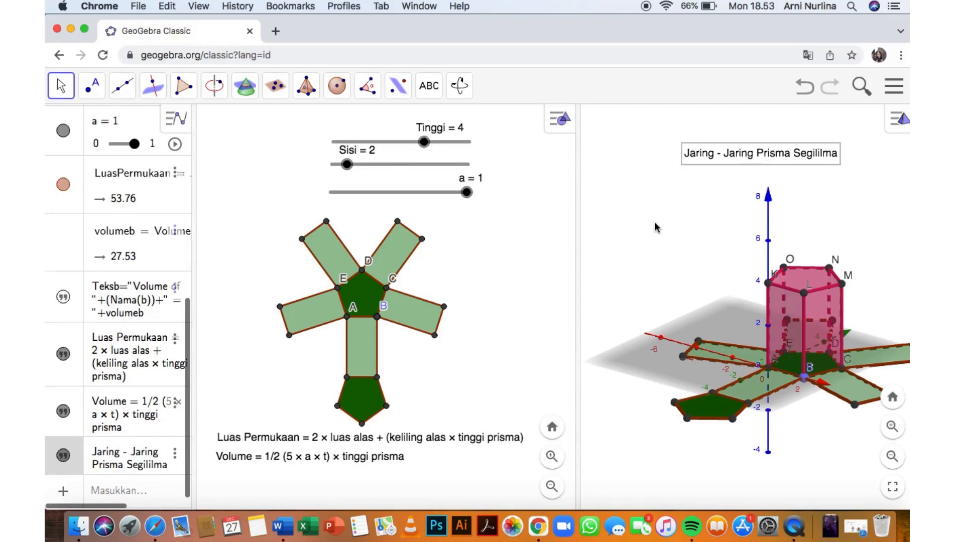
click(655, 222)
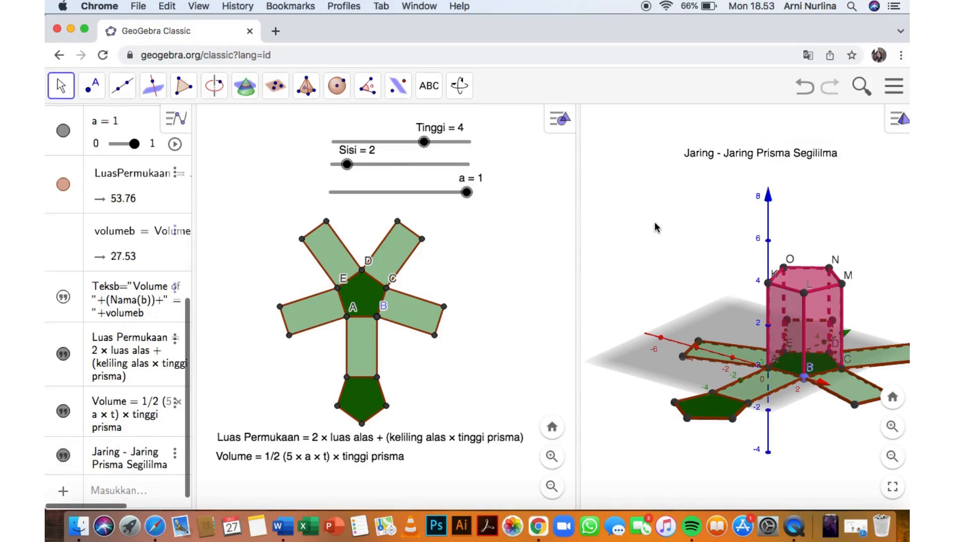